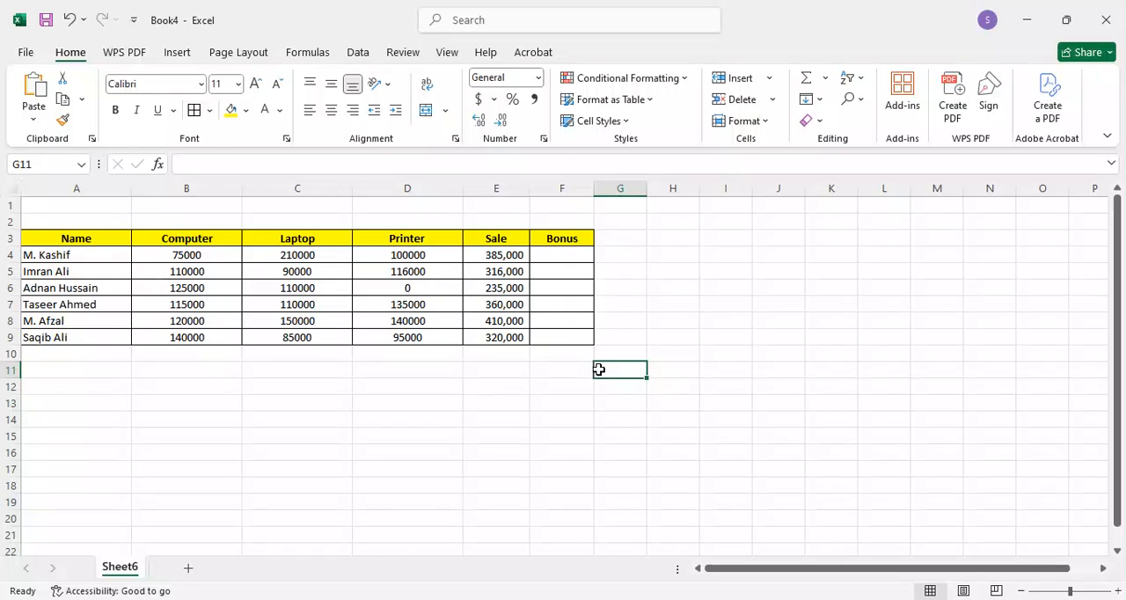
# Step: Examine the Computer, Laptop, Printer and Sale figures in row 4 and the product figures in row 5
pyautogui.press('Up')
pyautogui.press('Up')
pyautogui.press('Left')
pyautogui.press('Up')
pyautogui.press('Up')
pyautogui.press('Up')
pyautogui.press('Up')
pyautogui.press('Up')
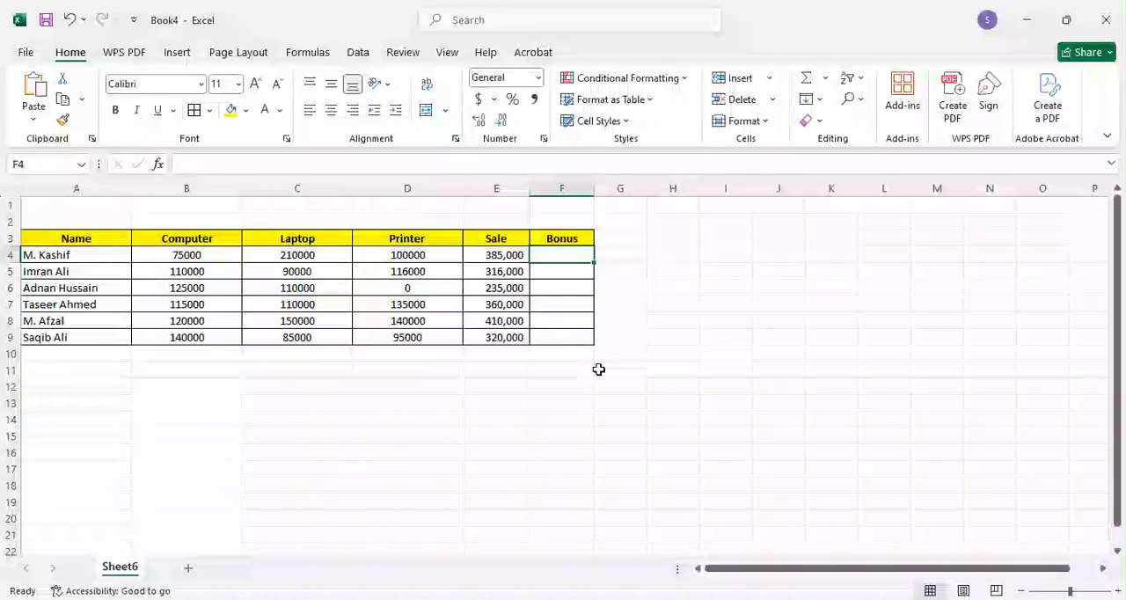
pyautogui.press('Left')
pyautogui.press('Left')
pyautogui.press('Left')
pyautogui.press('Left')
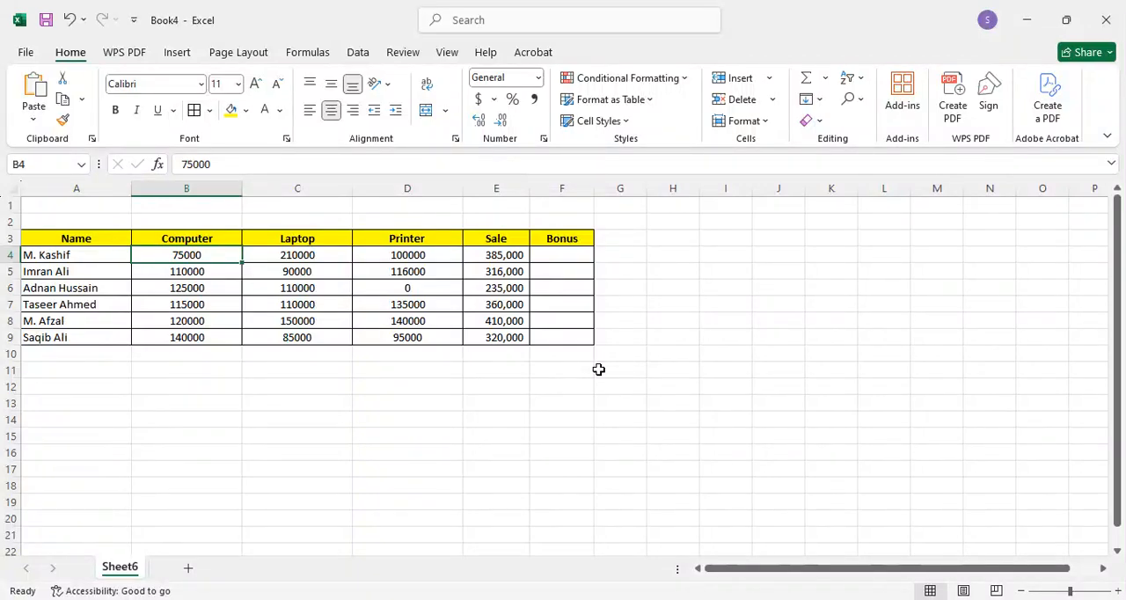
pyautogui.press('Right')
pyautogui.press('Right')
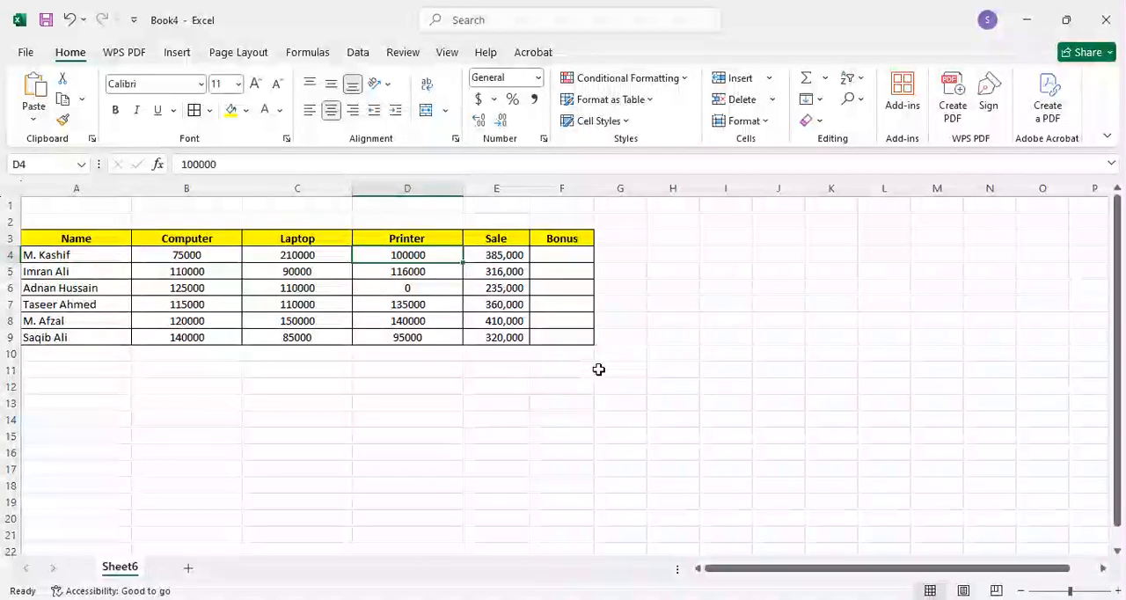
pyautogui.press('Right')
pyautogui.press('Left')
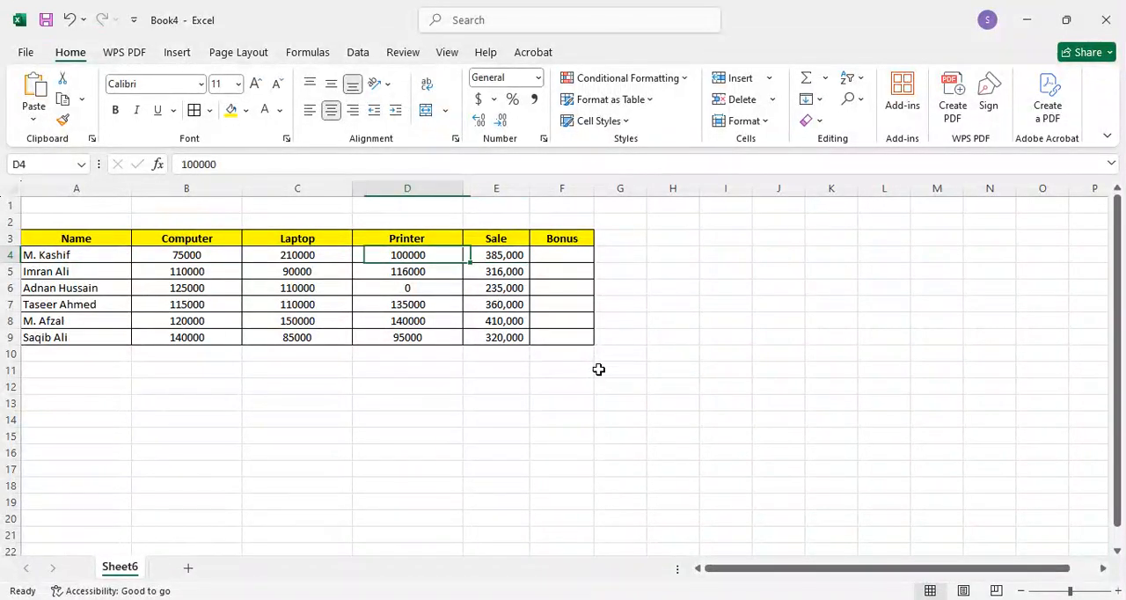
pyautogui.press('Left')
pyautogui.press('Left')
pyautogui.press('Right')
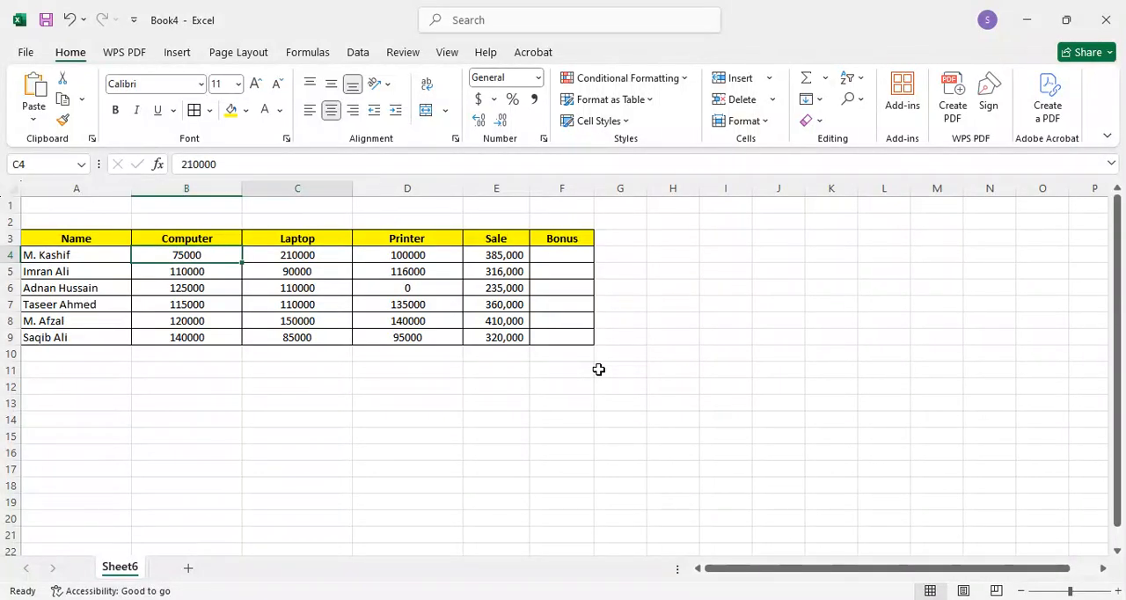
pyautogui.press('Left')
pyautogui.press('Right')
pyautogui.press('Left')
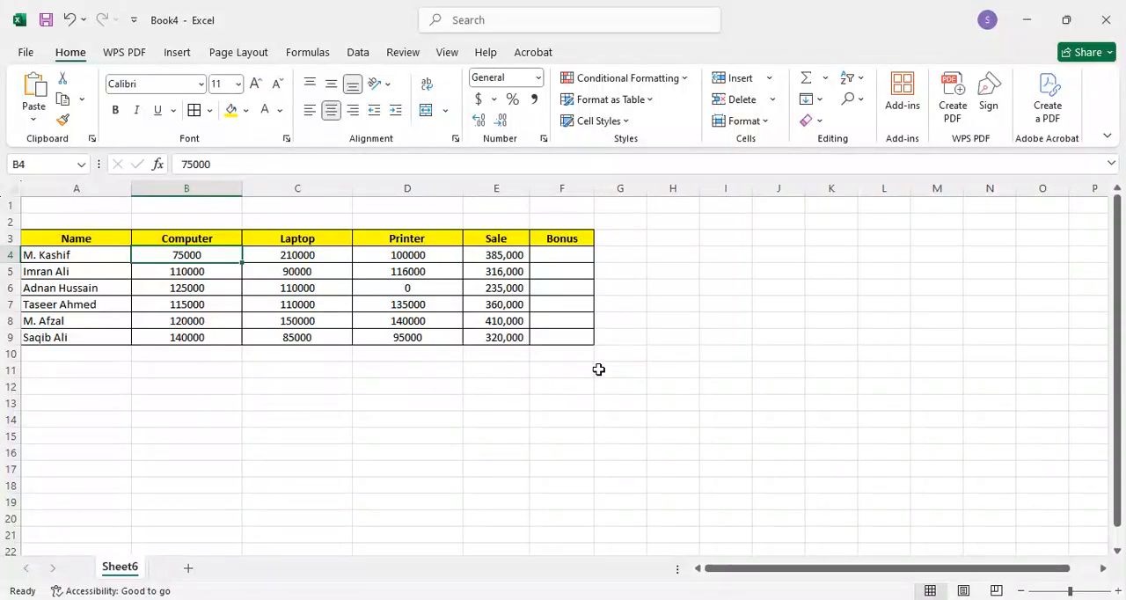
pyautogui.press('Right')
pyautogui.press('Left')
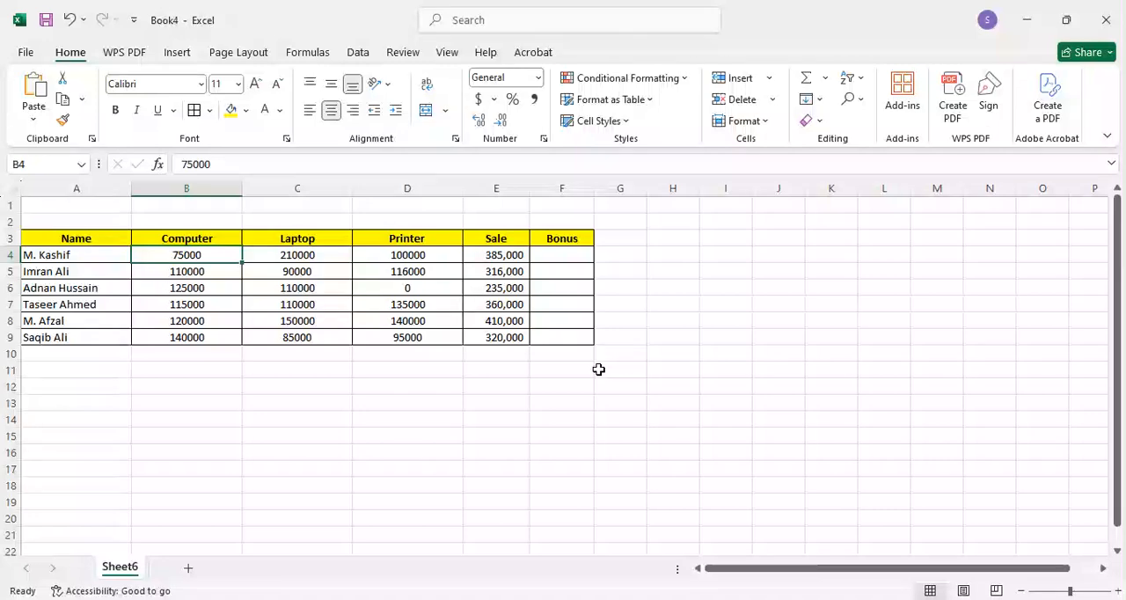
pyautogui.press('Right')
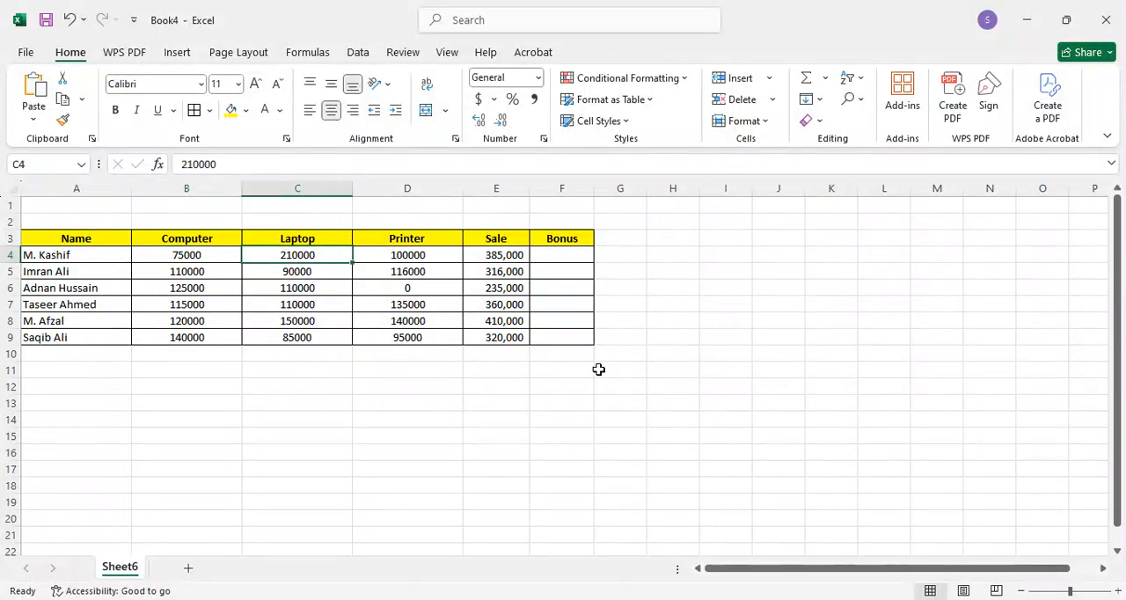
pyautogui.press('Right')
pyautogui.press('Left')
pyautogui.press('Right')
pyautogui.press('Right')
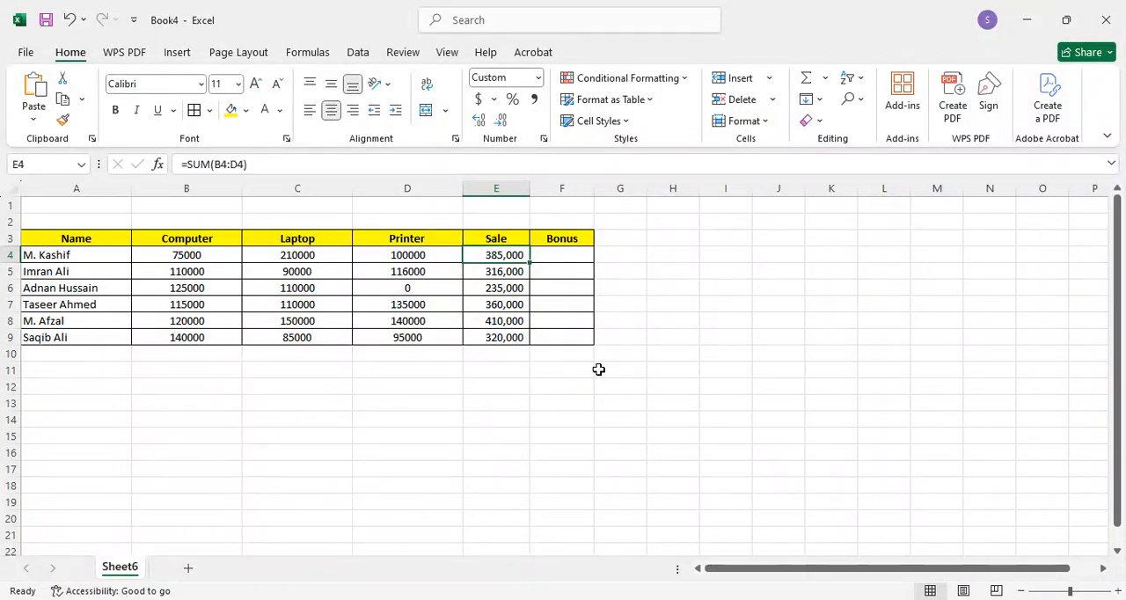
pyautogui.press('Left')
pyautogui.press('Left')
pyautogui.press('Left')
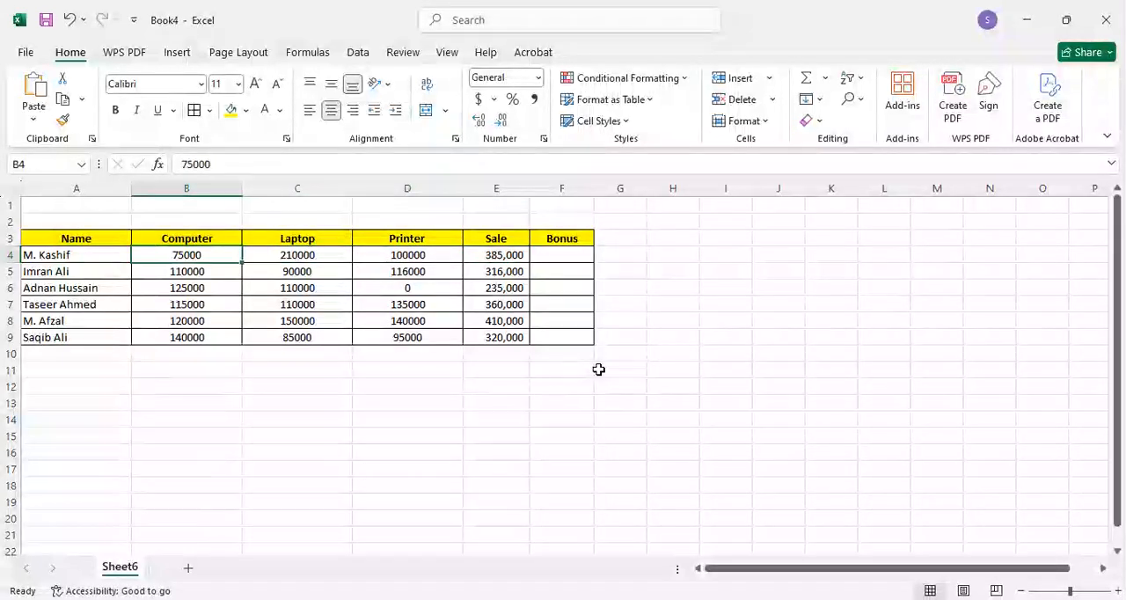
pyautogui.press('Right')
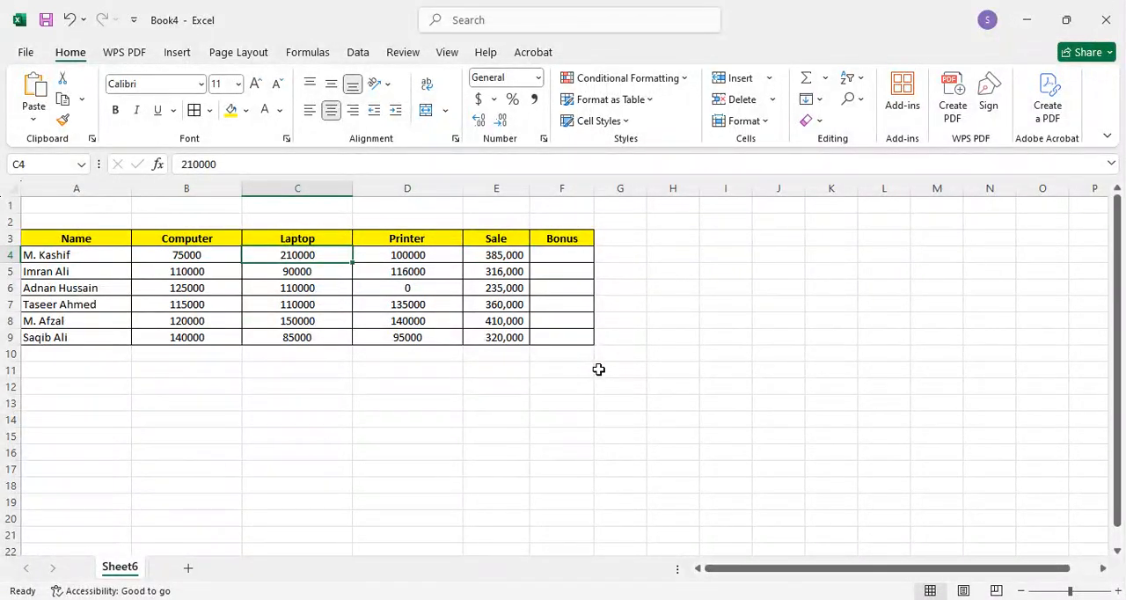
pyautogui.press('Right')
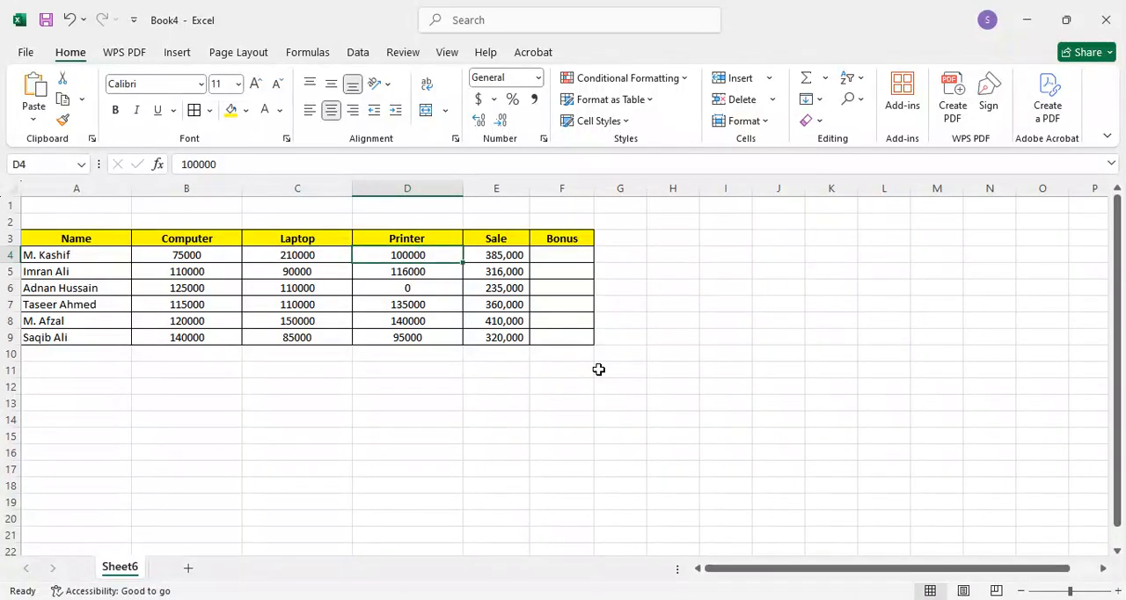
pyautogui.press('Left')
pyautogui.press('Left')
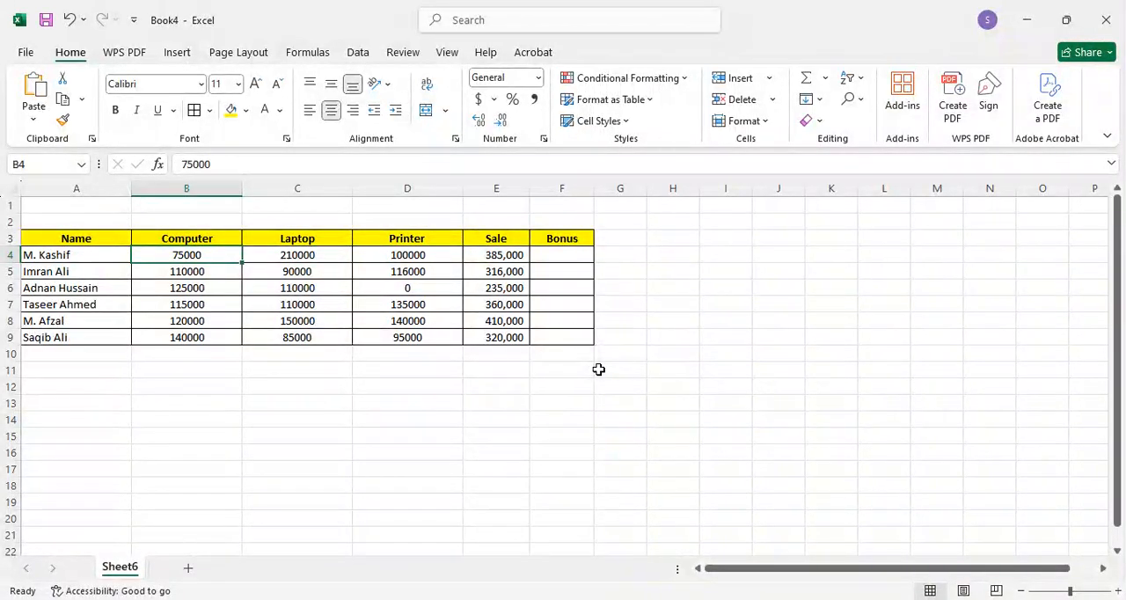
pyautogui.press('Right')
pyautogui.press('Down')
pyautogui.press('Left')
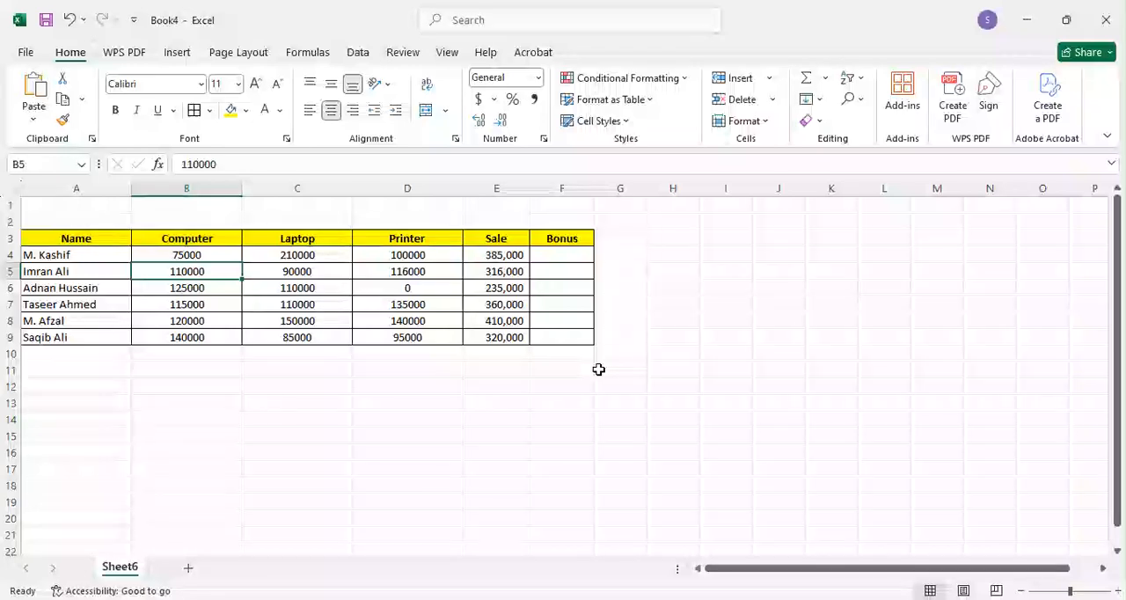
pyautogui.press('Right')
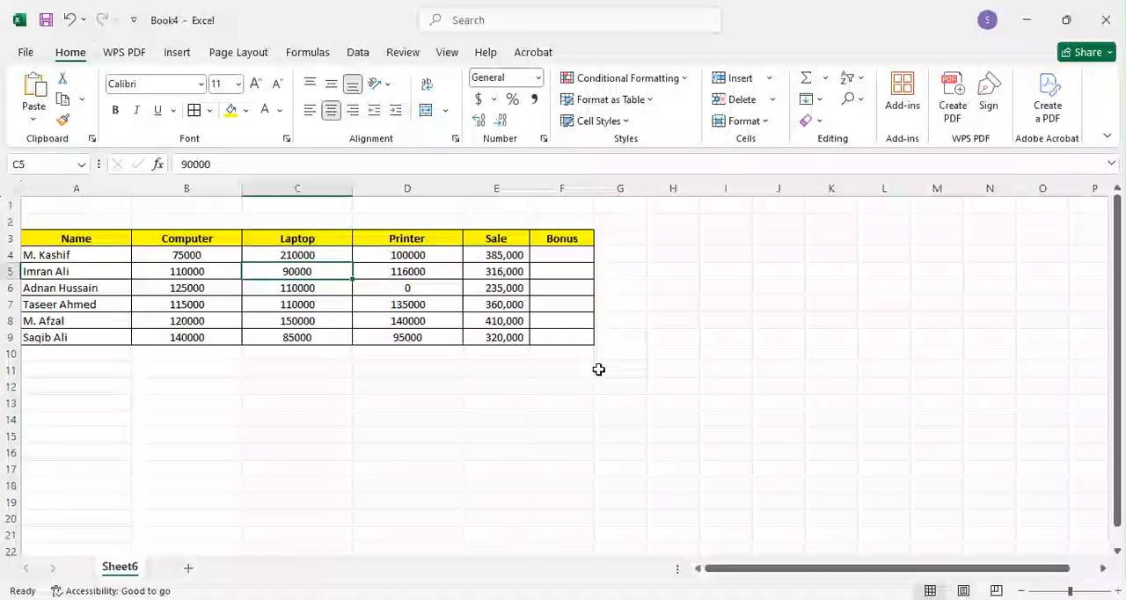
pyautogui.press('Right')
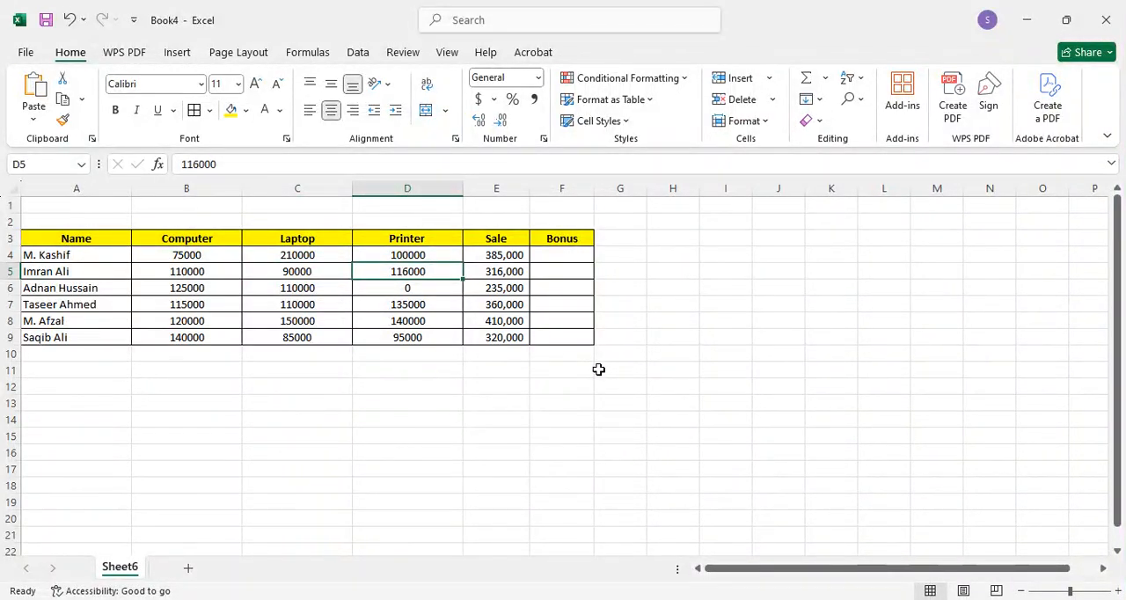
# Step: Start an IF formula with a nested AND in Bonus cell F4, using B4>=100000 as the first condition
pyautogui.press('Right')
pyautogui.press('Right')
pyautogui.press('Up')
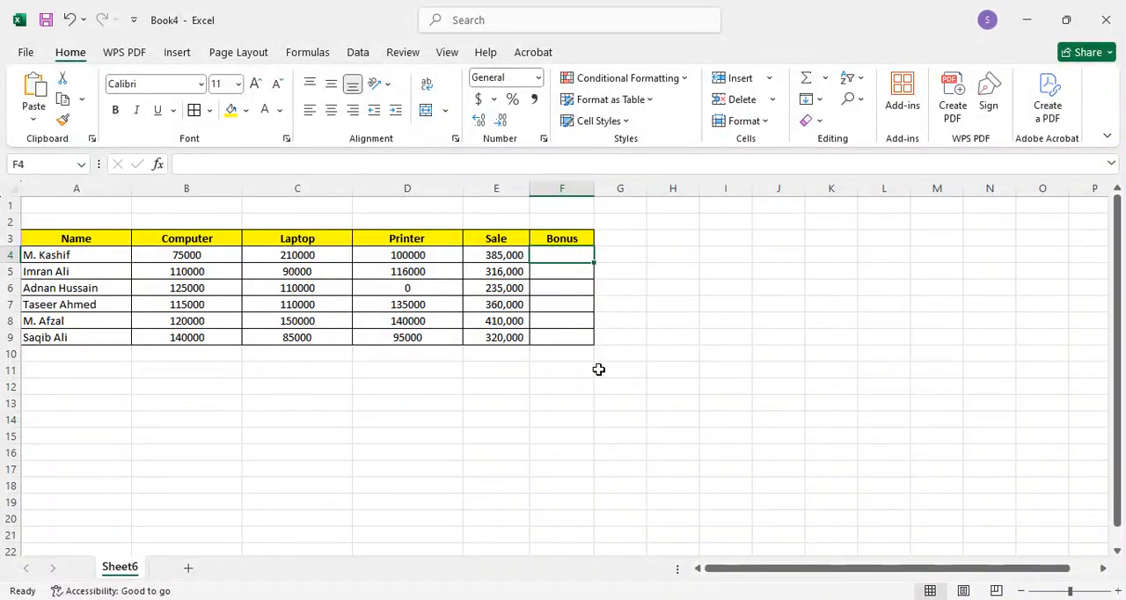
pyautogui.write('=')
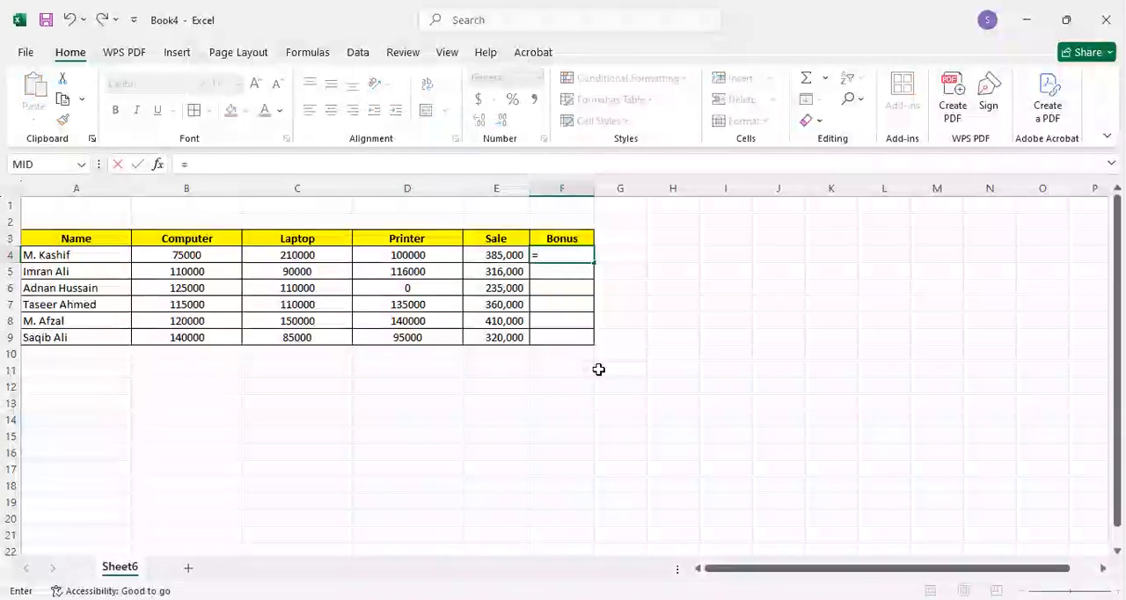
pyautogui.write('if')
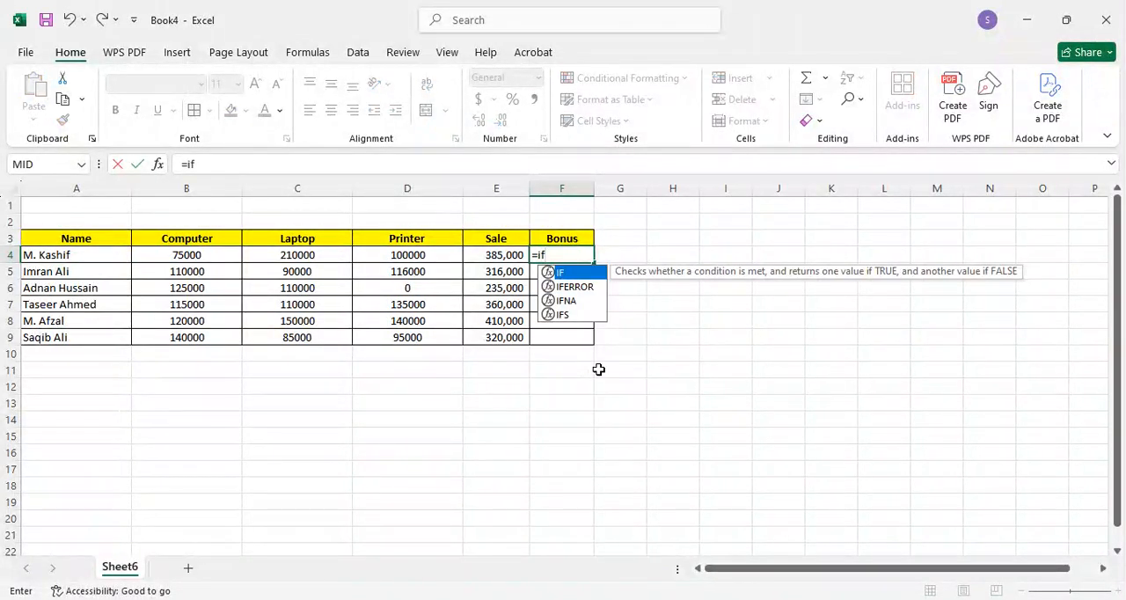
pyautogui.press('Tab')
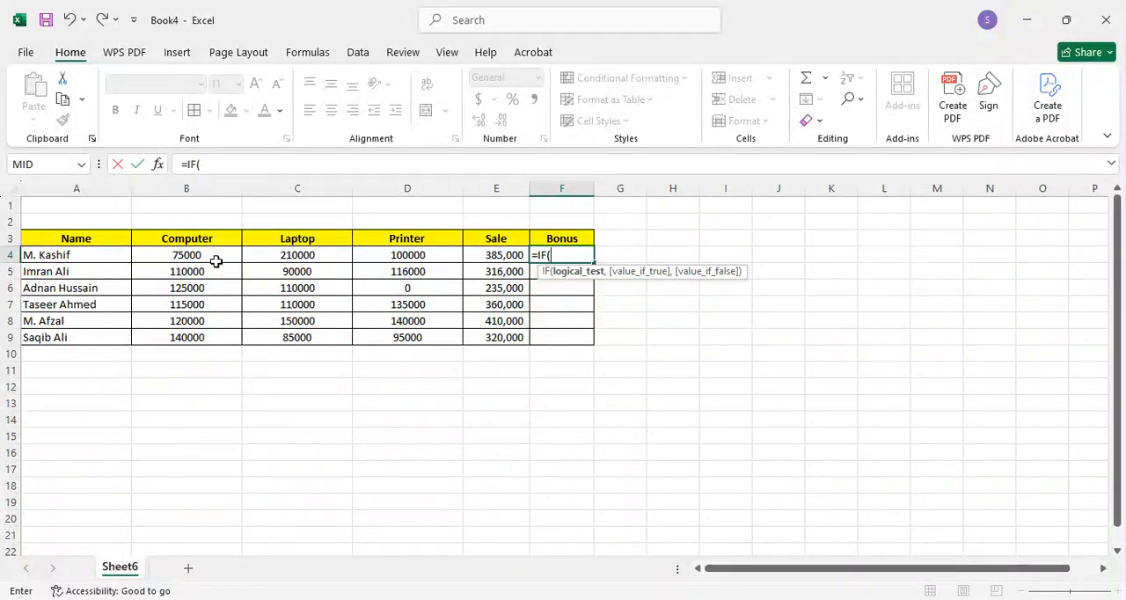
pyautogui.write('and')
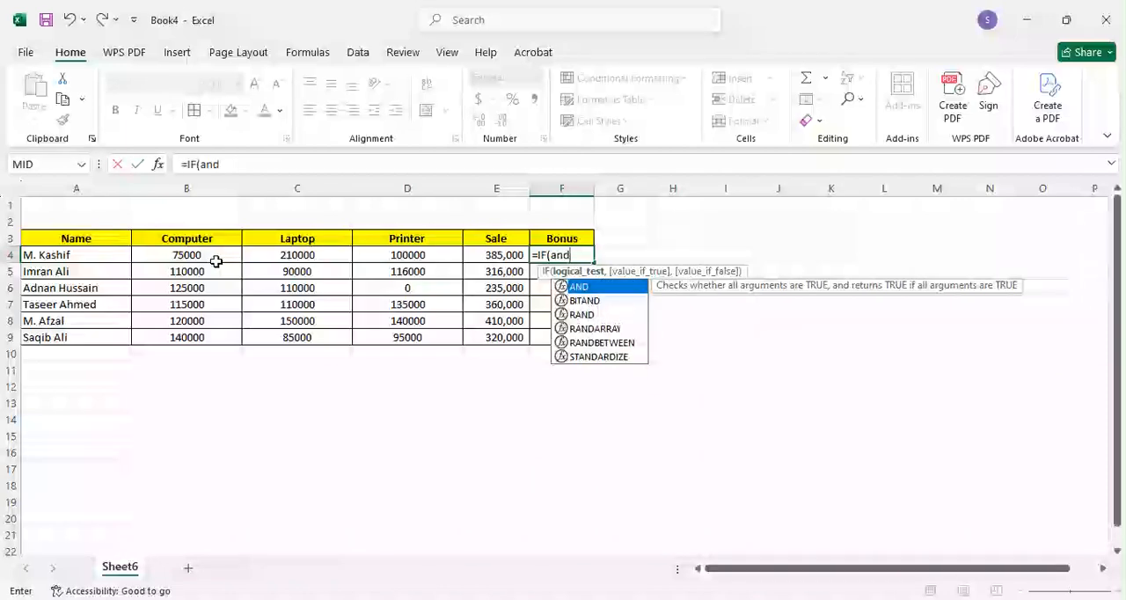
pyautogui.press('Tab')
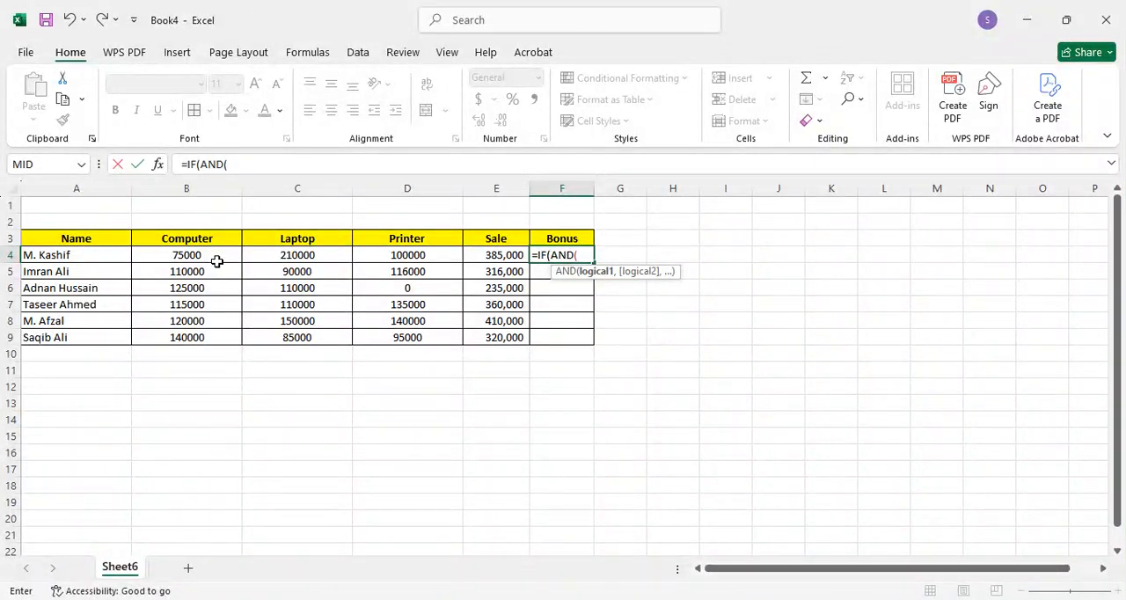
pyautogui.click(216, 256)
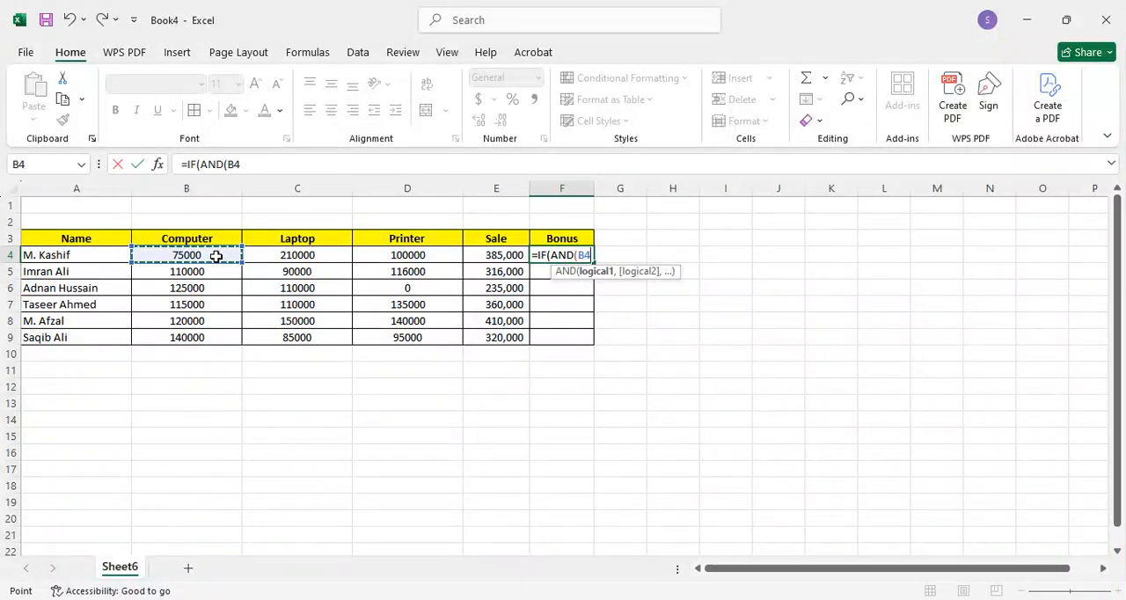
pyautogui.write('>')
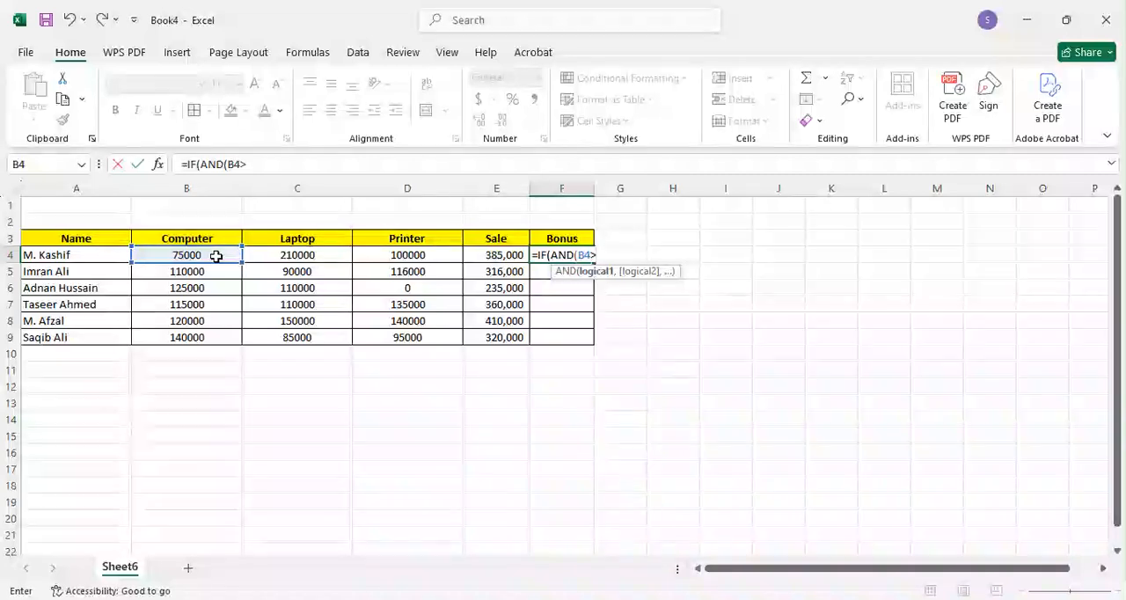
pyautogui.write('=')
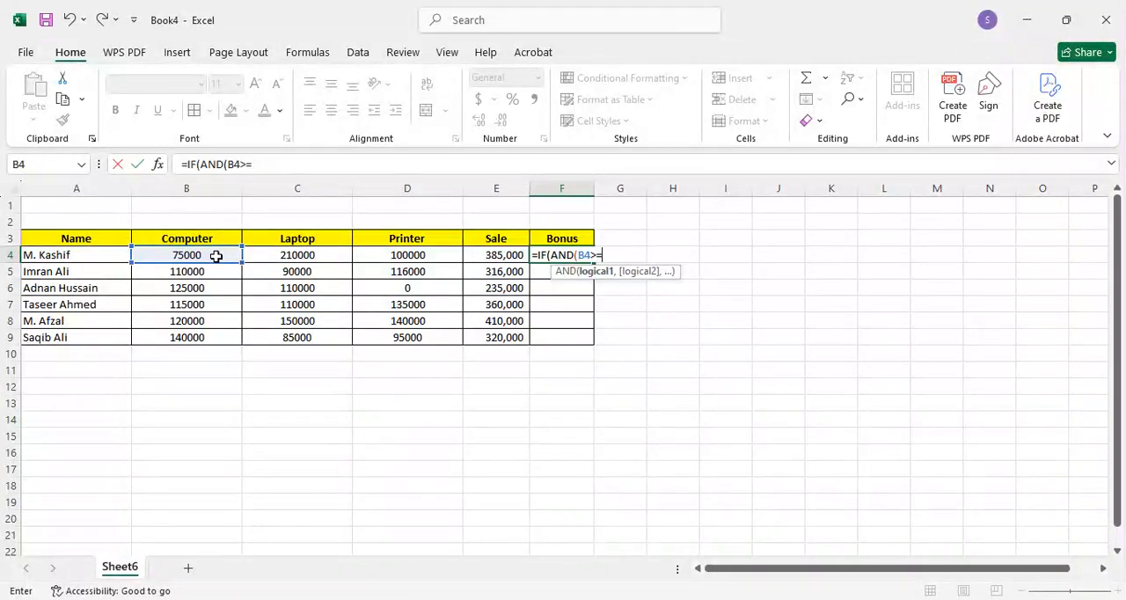
pyautogui.write('100000')
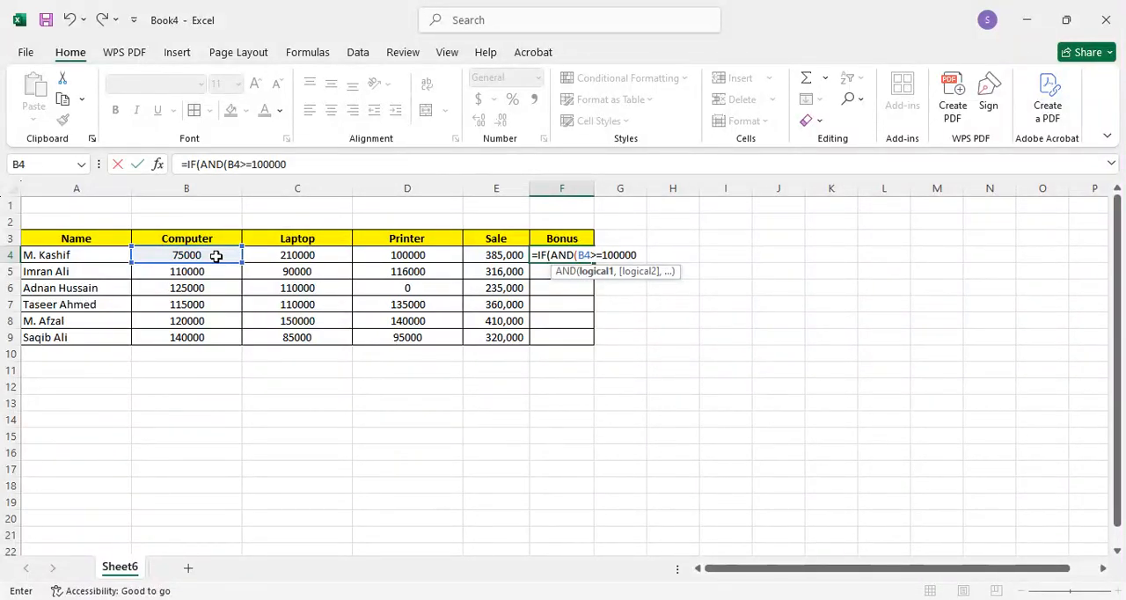
# Step: Add C4>=100000 as the second condition of the AND function in the F4 formula
pyautogui.write(',')
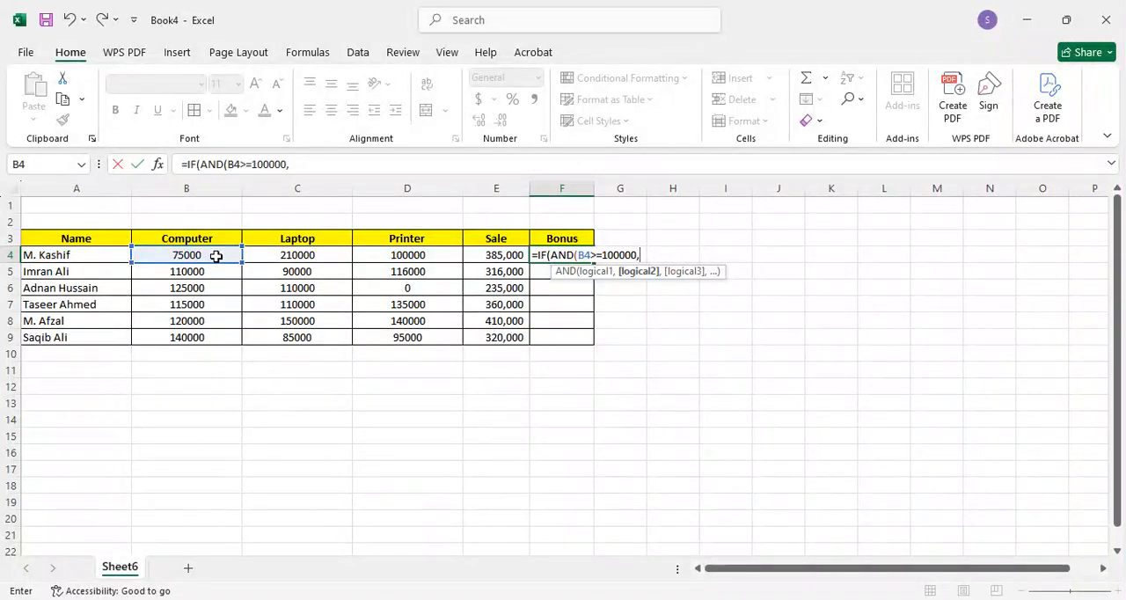
pyautogui.press('Left')
pyautogui.press('Left')
pyautogui.press('Left')
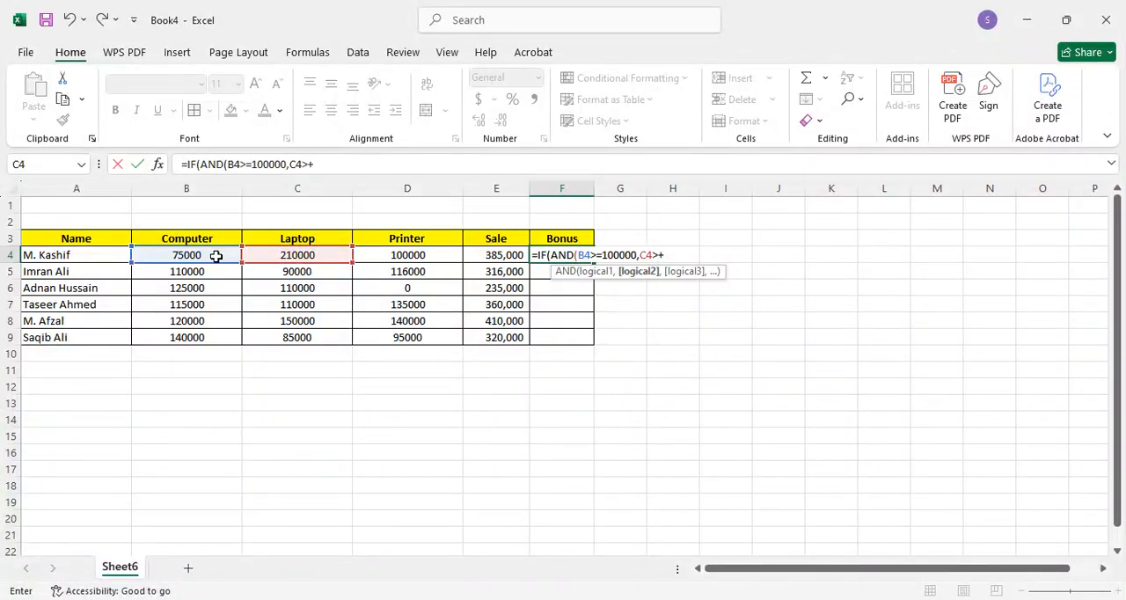
pyautogui.press('BackSpace')
pyautogui.write('=100')
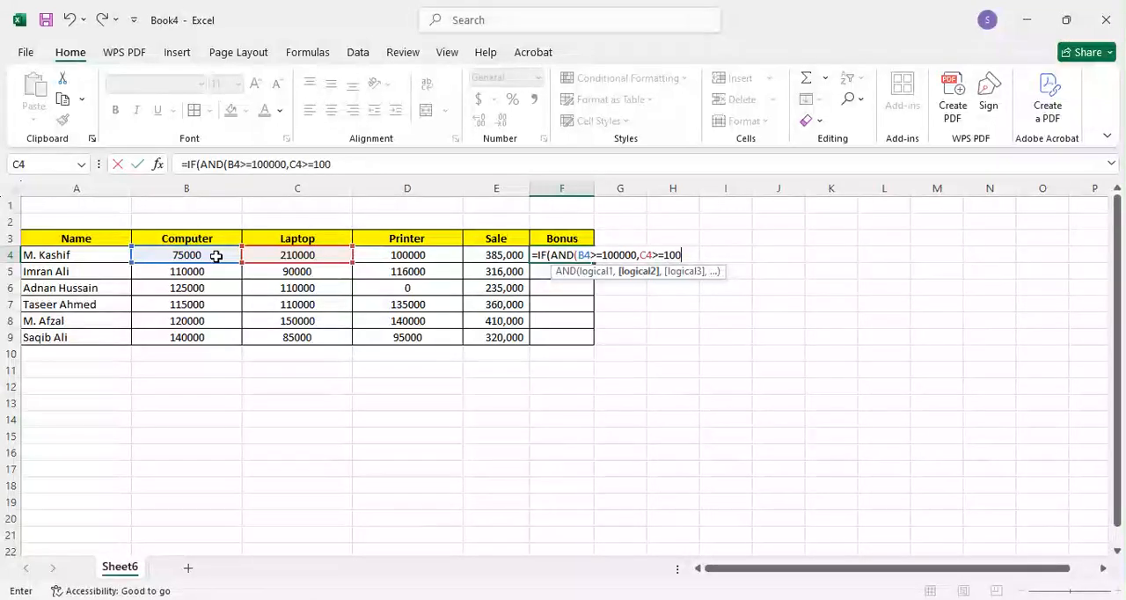
pyautogui.write('000')
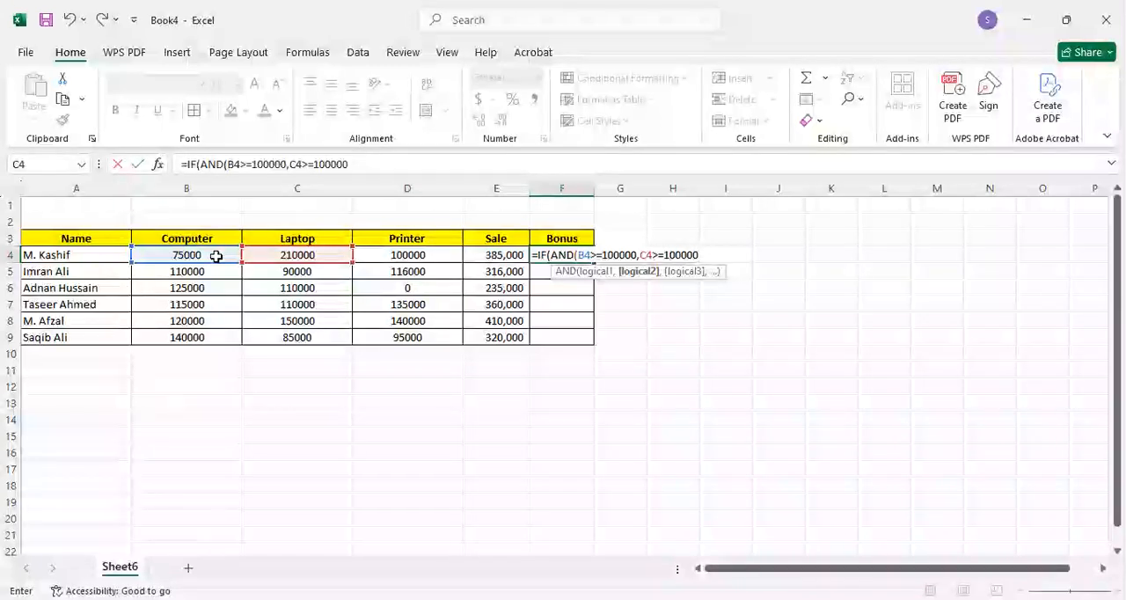
# Step: Add D4>=100000 as the third condition of the AND function in the F4 formula
pyautogui.write(',')
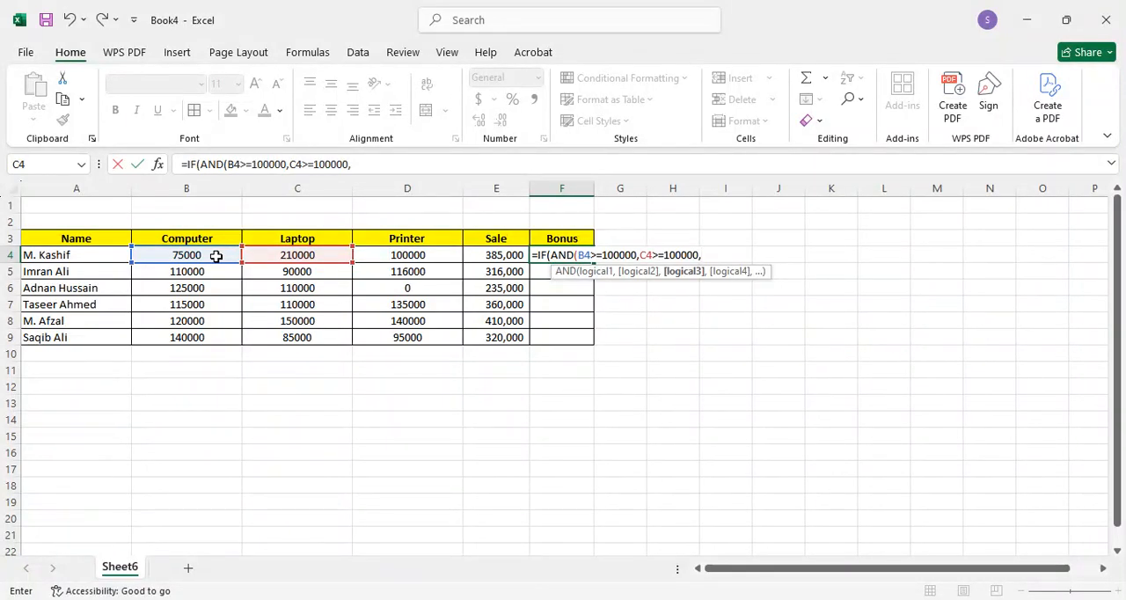
pyautogui.press('Left')
pyautogui.press('Left')
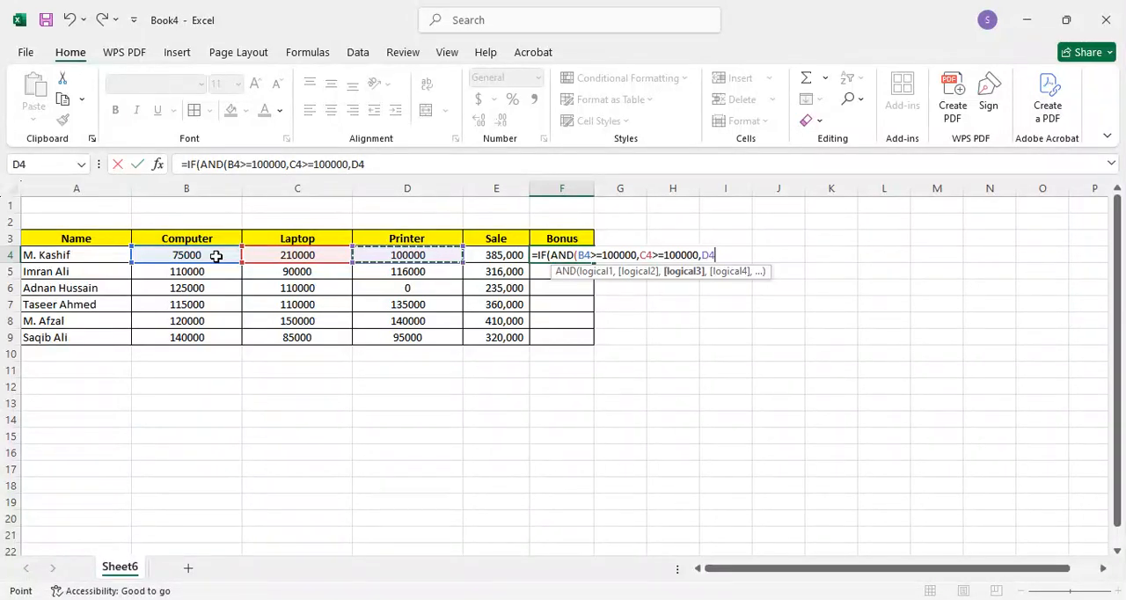
pyautogui.write('>=')
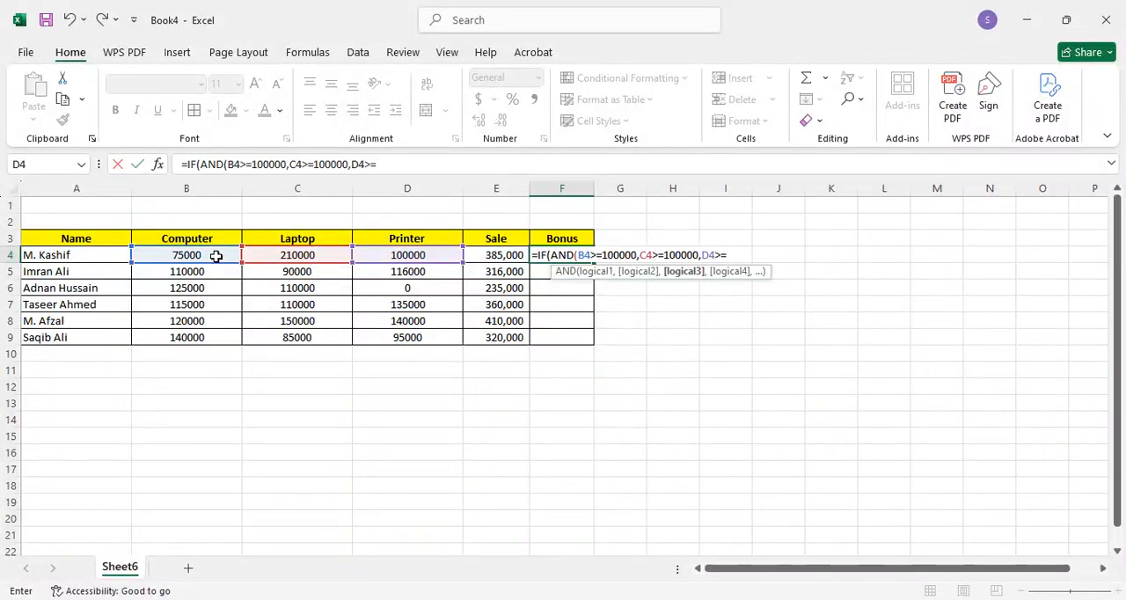
pyautogui.write('100')
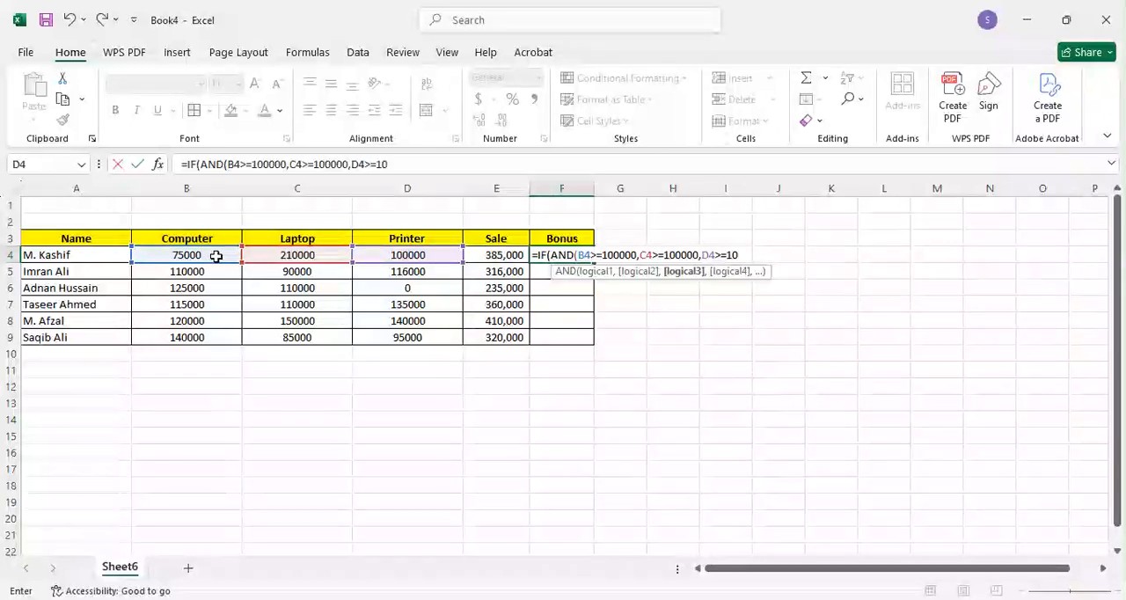
pyautogui.write('00')
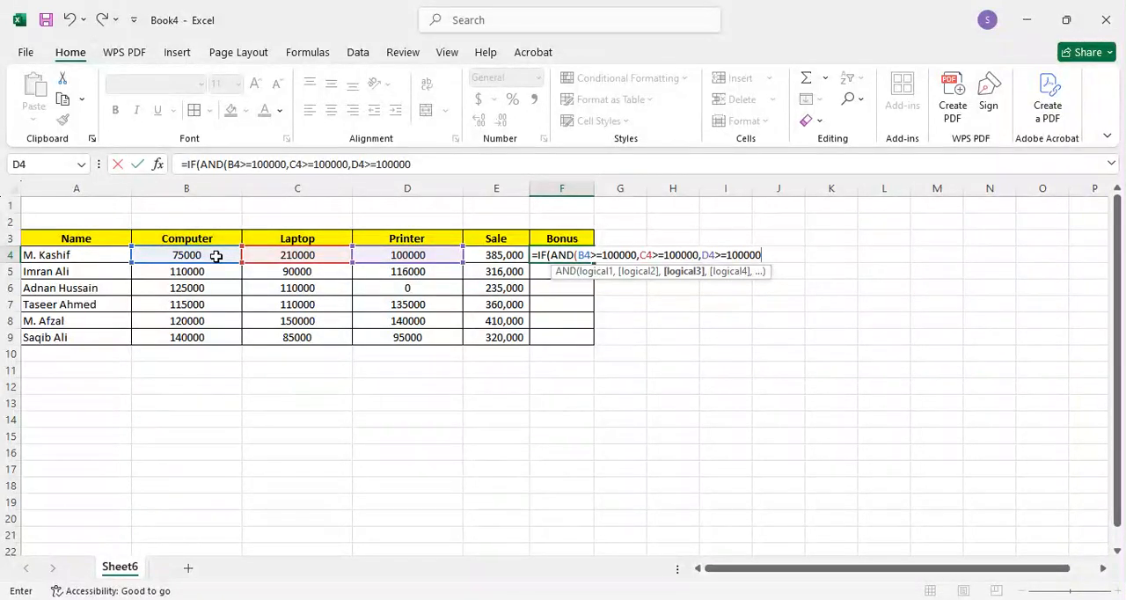
# Step: Close the AND function in the F4 formula and set E4*2% as the value if true
pyautogui.write(')')
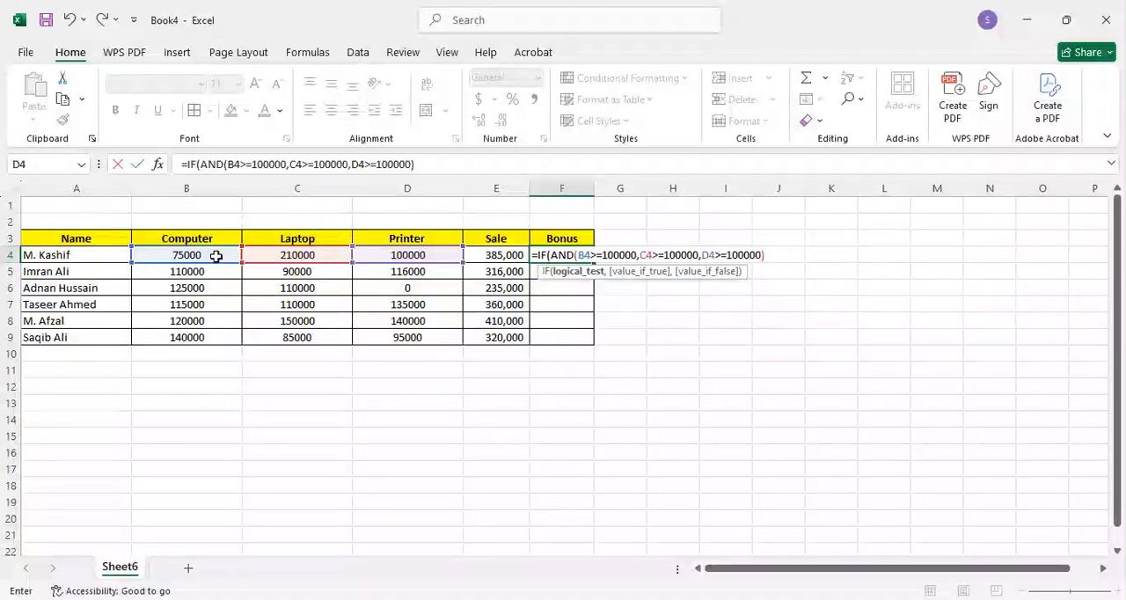
pyautogui.press('Return')
pyautogui.press('Return')
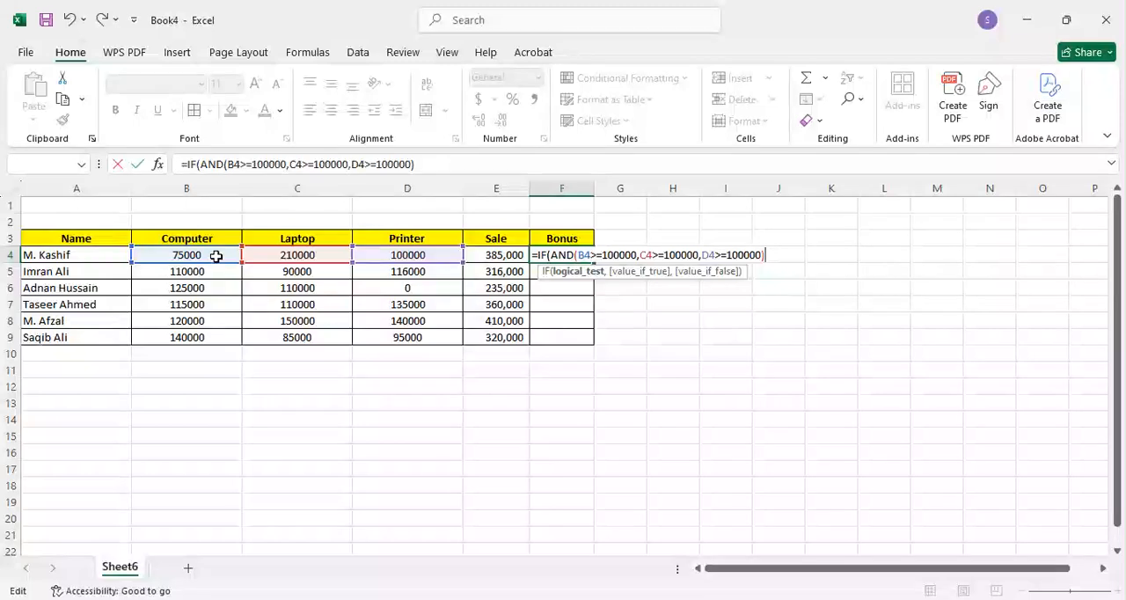
pyautogui.write(',')
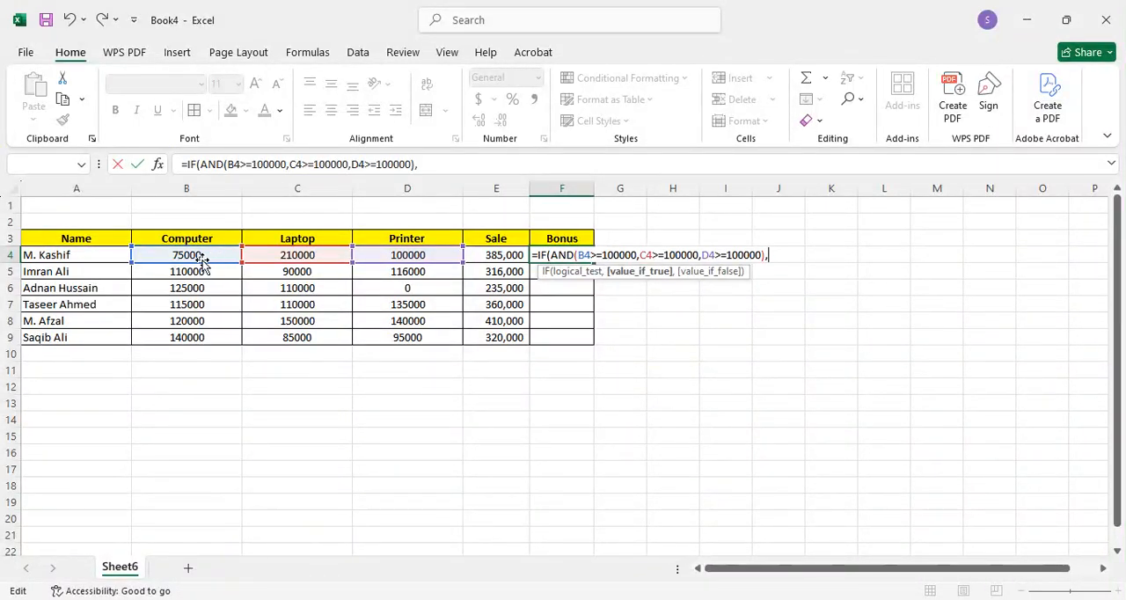
pyautogui.click(505, 255)
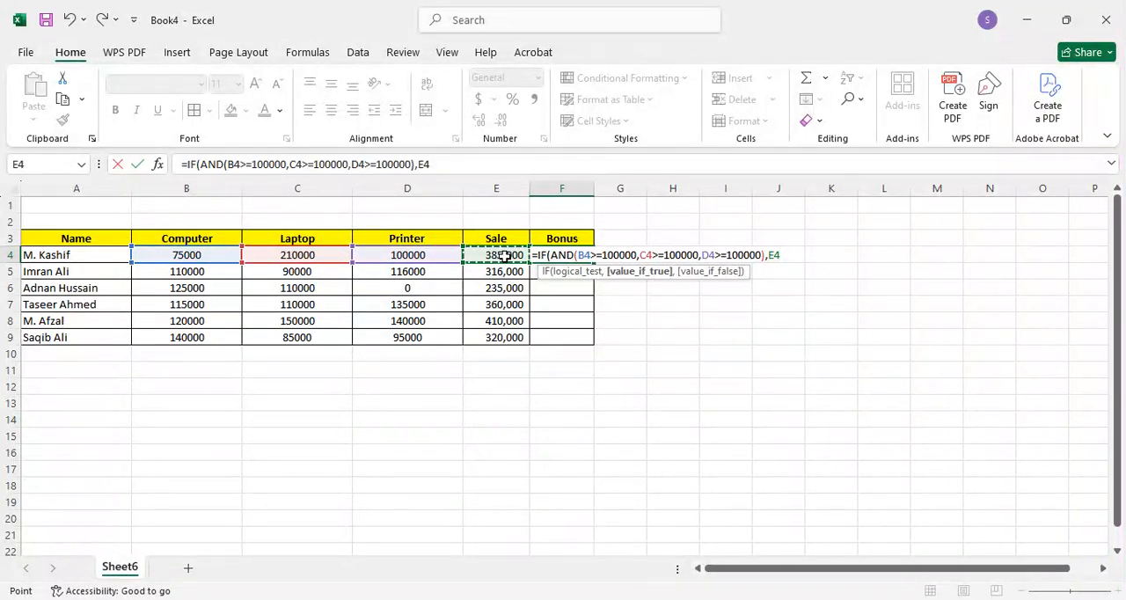
pyautogui.write('*2')
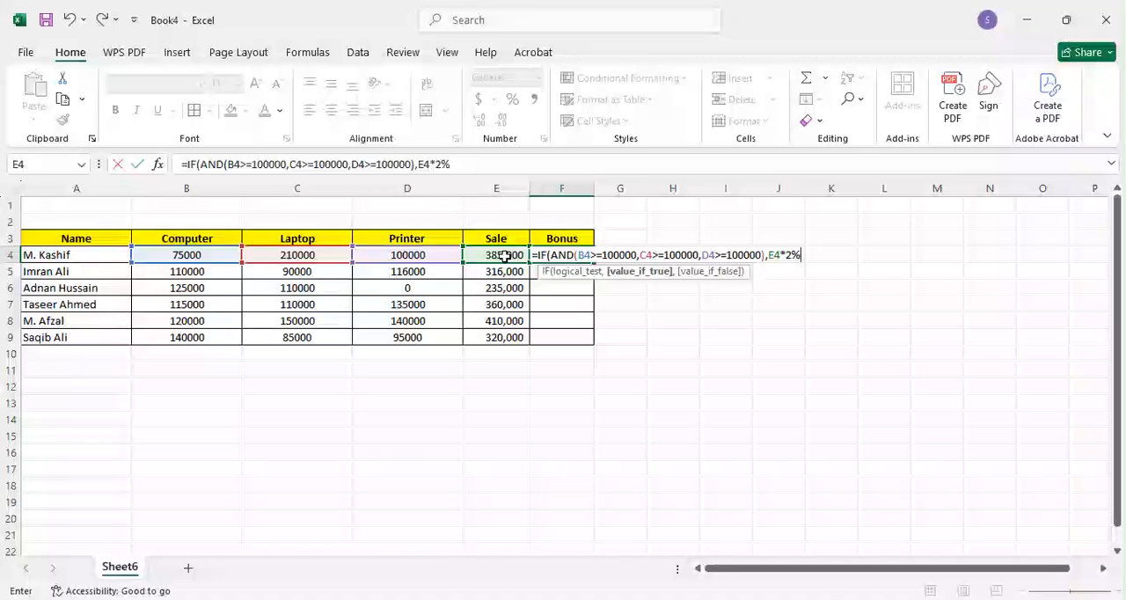
pyautogui.write('%')
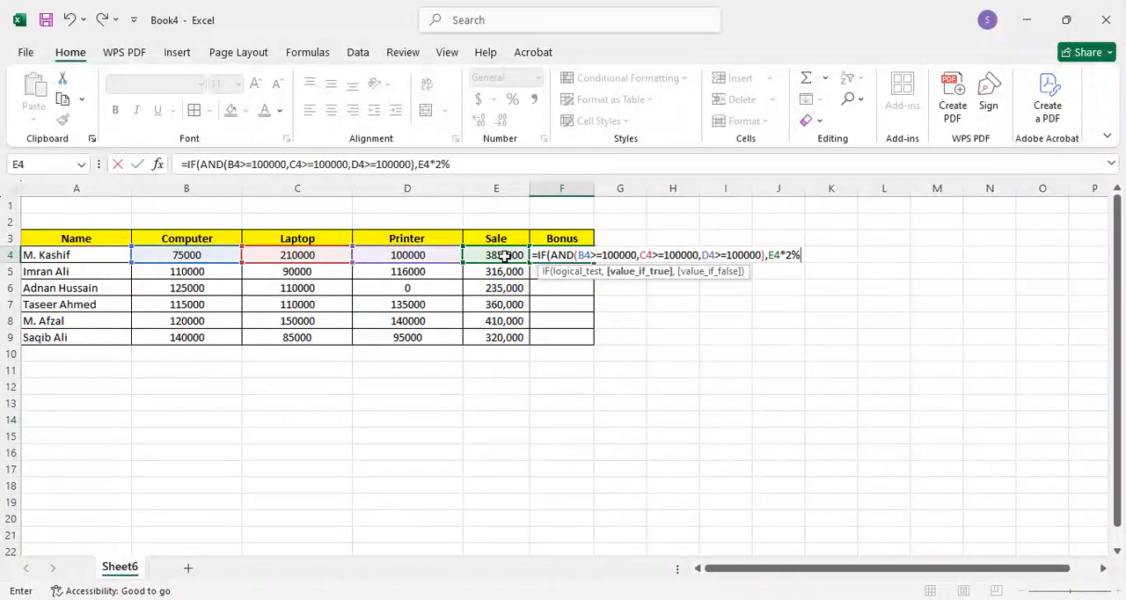
pyautogui.write(',')
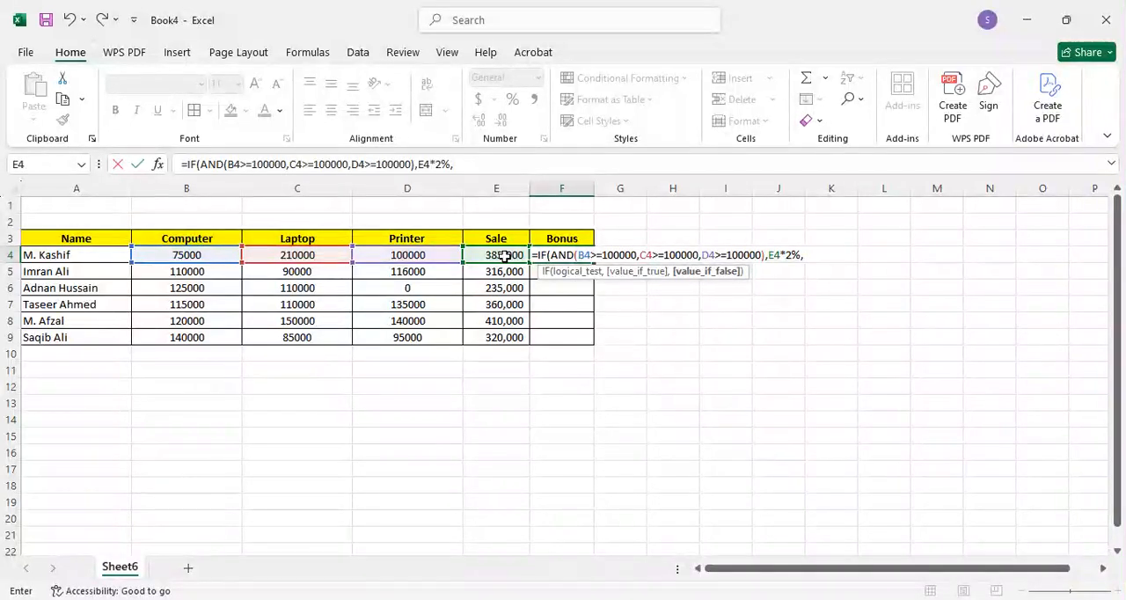
# Step: Enter "work Hard" as the text for the value if false, and reject the suggested formula correction
pyautogui.write('"work')
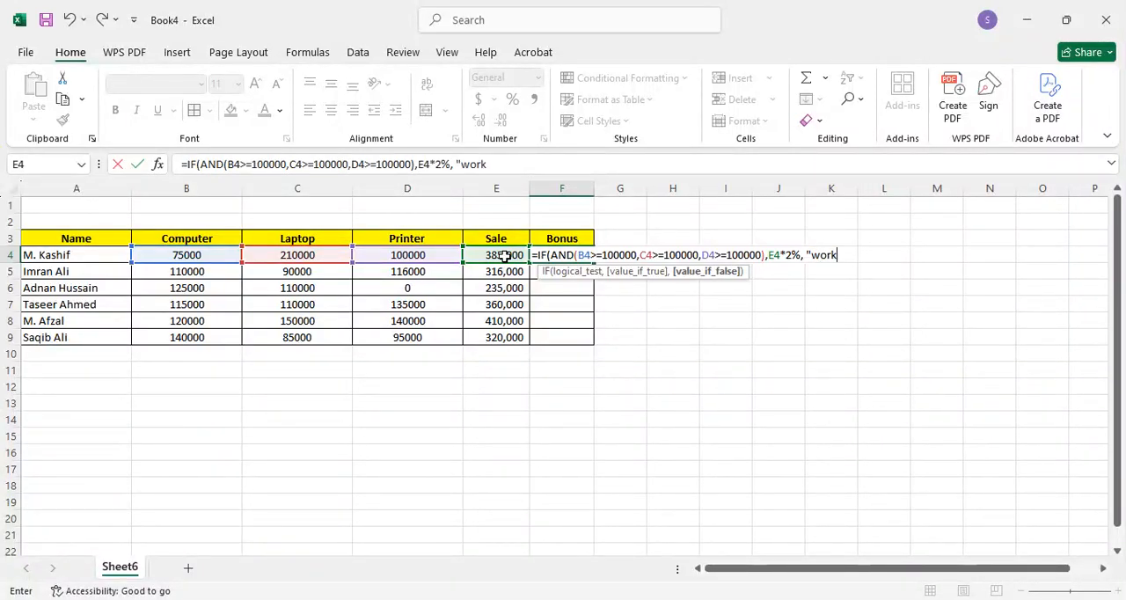
pyautogui.write(' Hard')
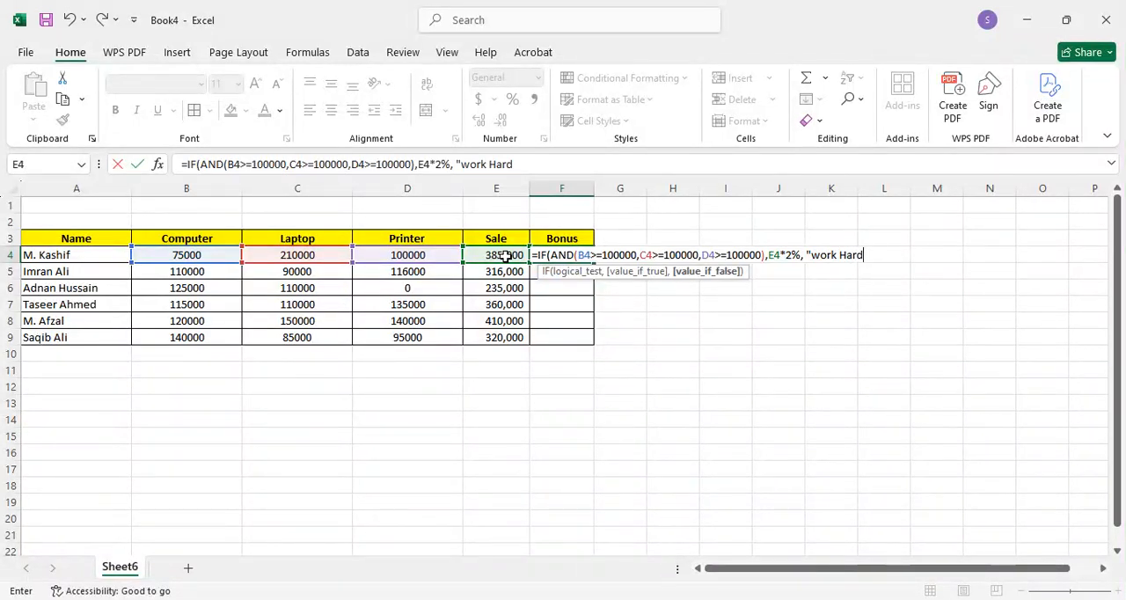
pyautogui.press('Return')
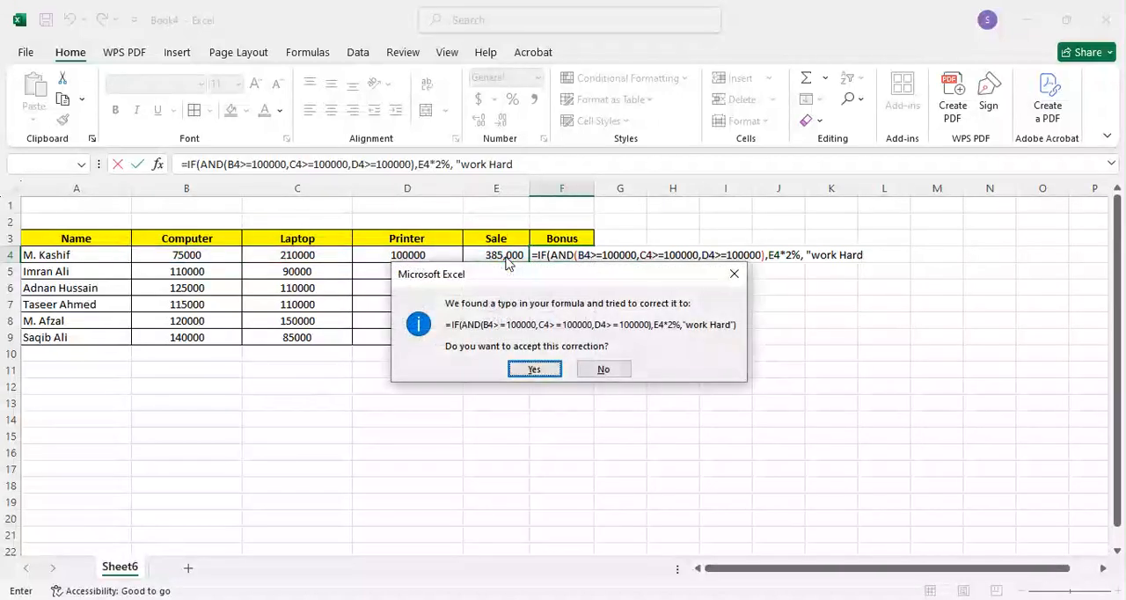
pyautogui.press('Escape')
pyautogui.press('Return')
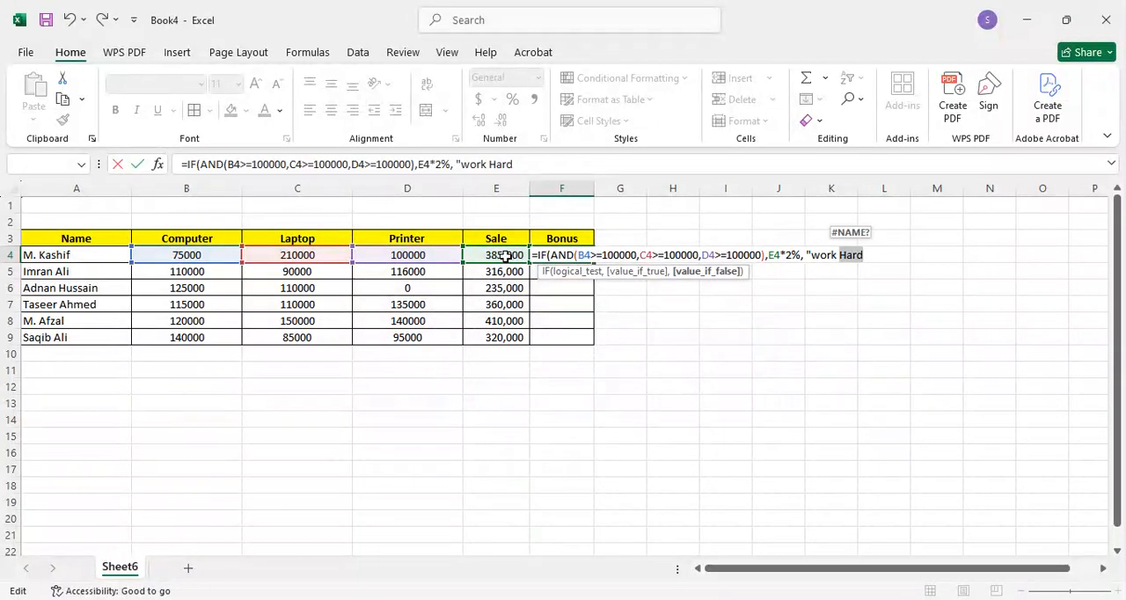
# Step: Capitalize the false-case text as "Work Hard", close its quotation mark and the IF function, and commit the F4 formula
pyautogui.press('Right')
pyautogui.press('BackSpace')
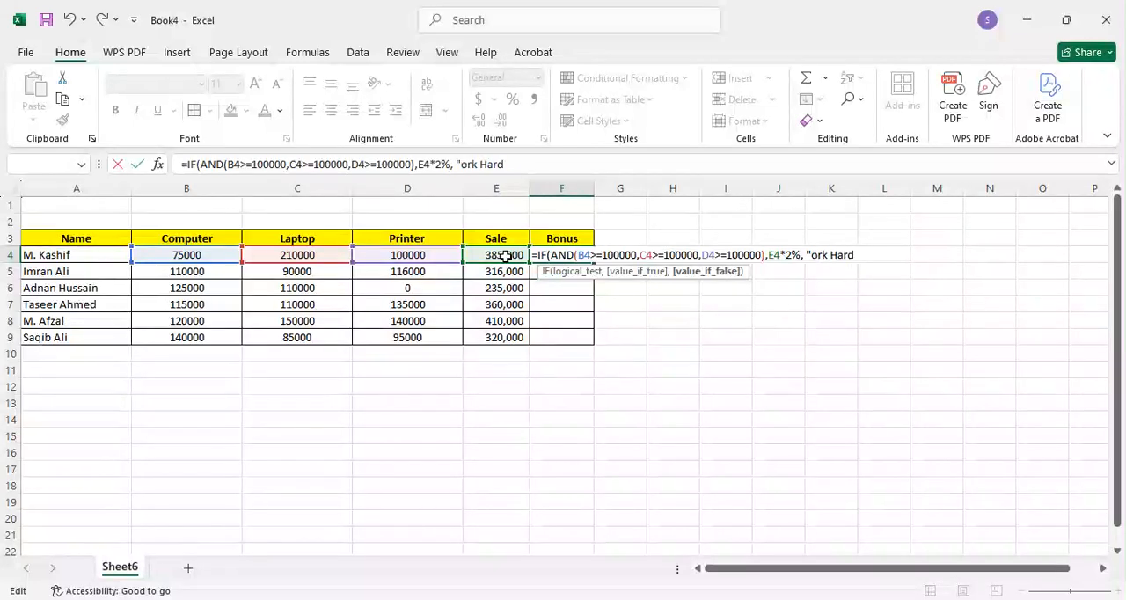
pyautogui.write('W')
pyautogui.press('End')
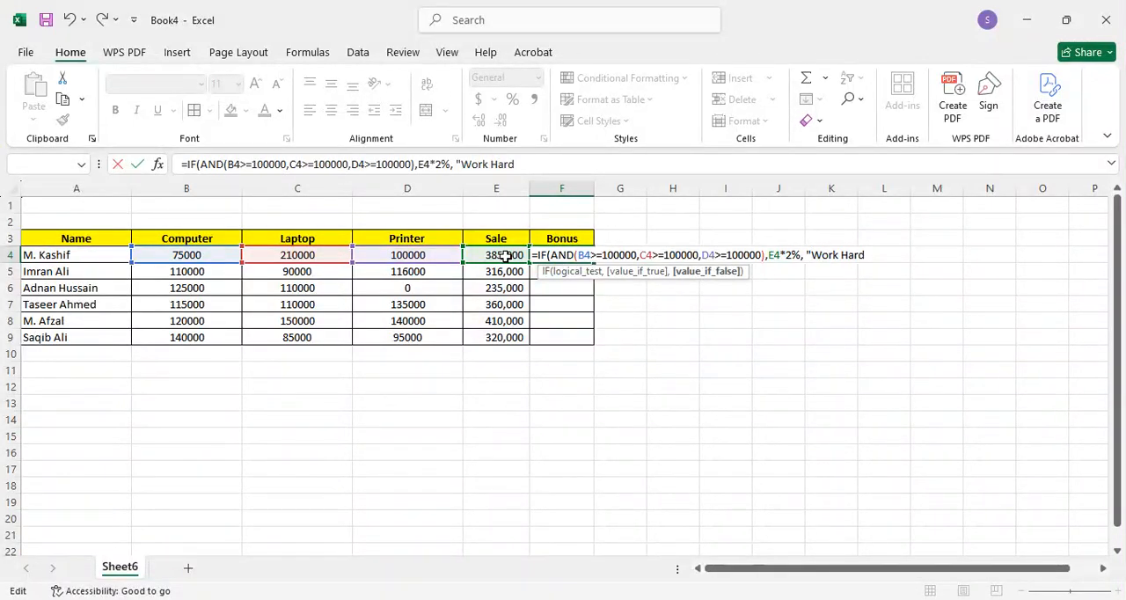
pyautogui.write('"')
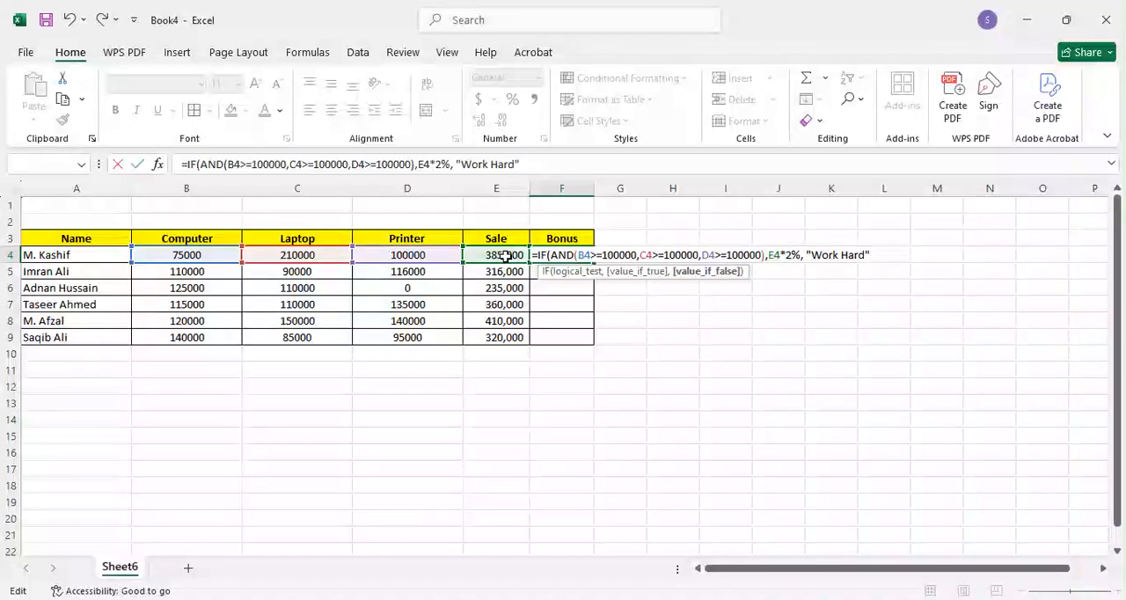
pyautogui.write(')')
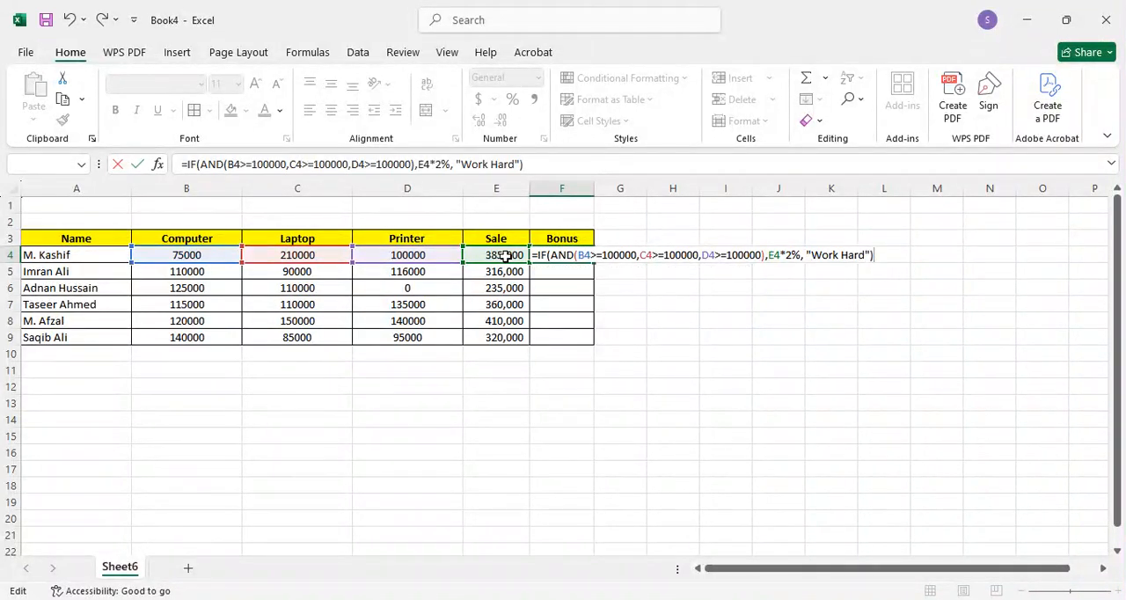
pyautogui.press('Return')
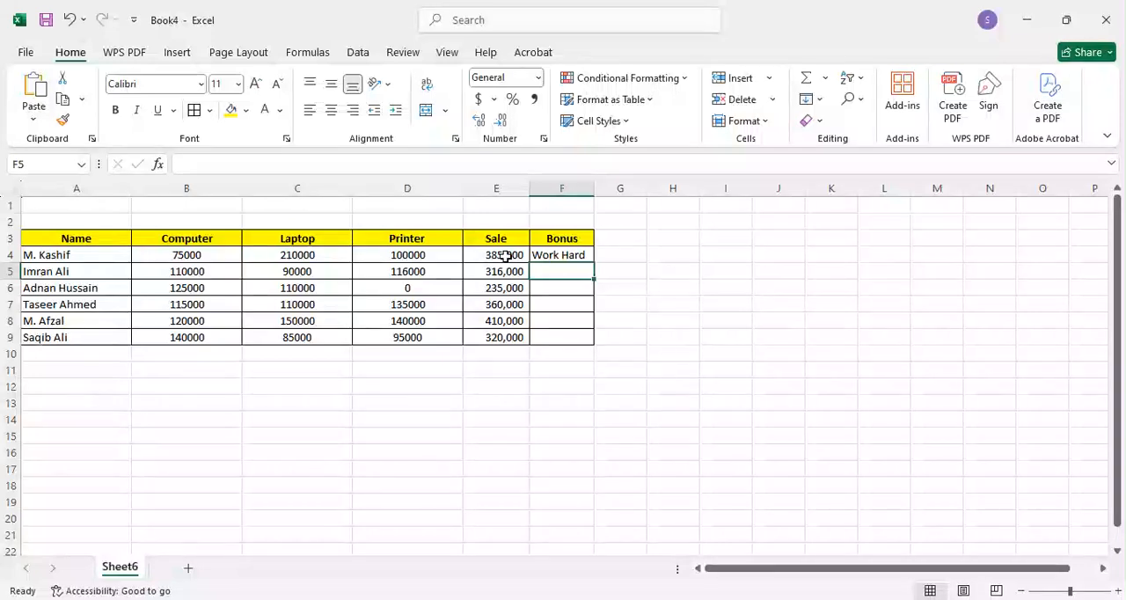
# Step: Check the product figures in row 4 and fill the Bonus formula from F4 down to F9
pyautogui.click(557, 254)
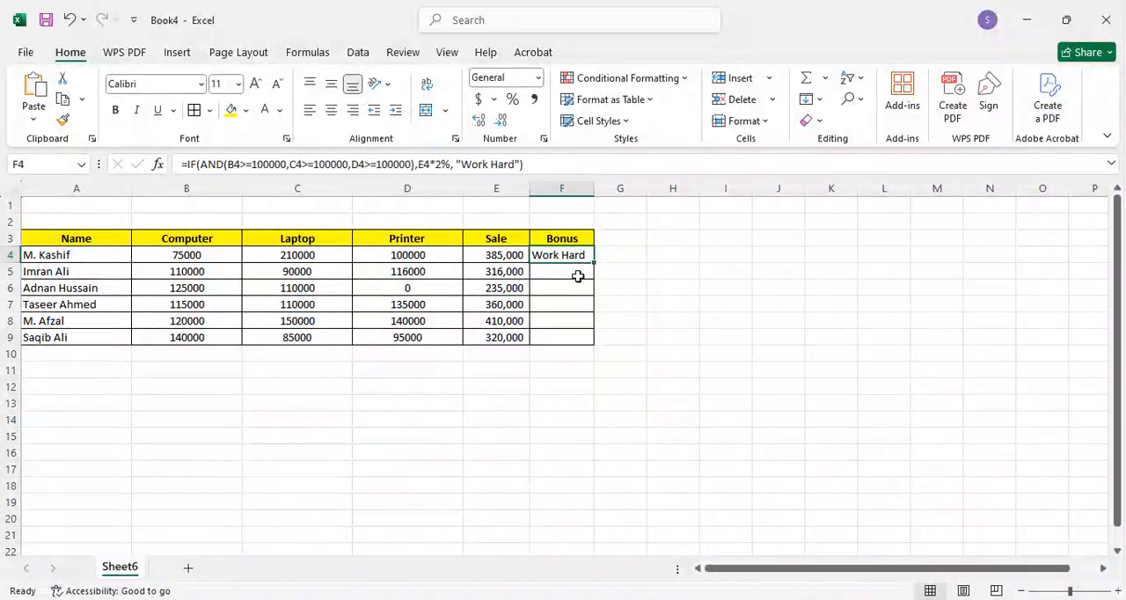
pyautogui.click(192, 245)
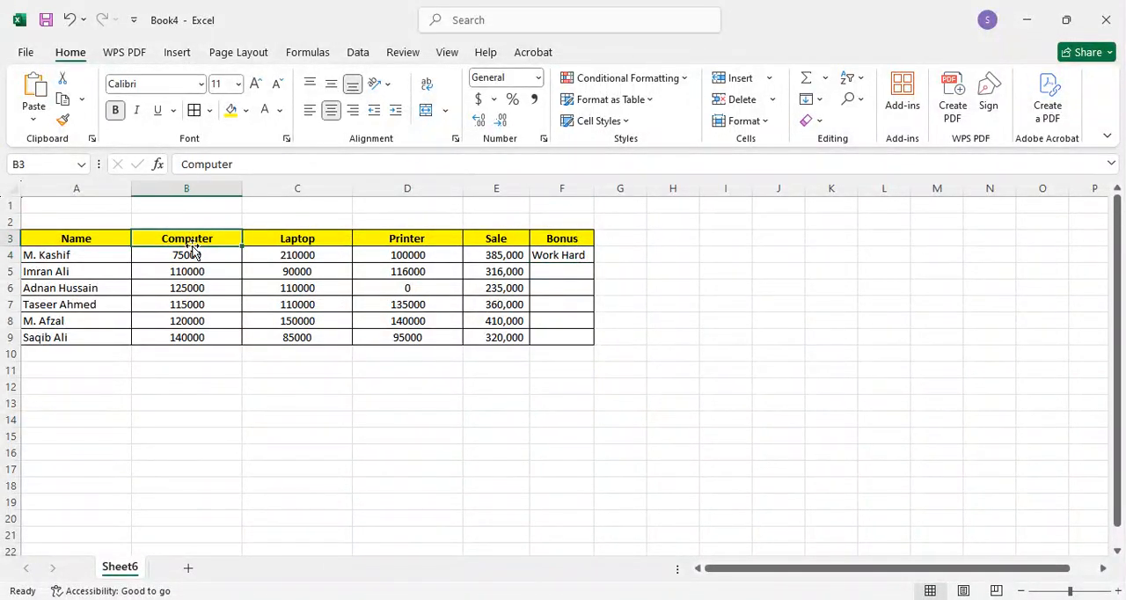
pyautogui.click(192, 255)
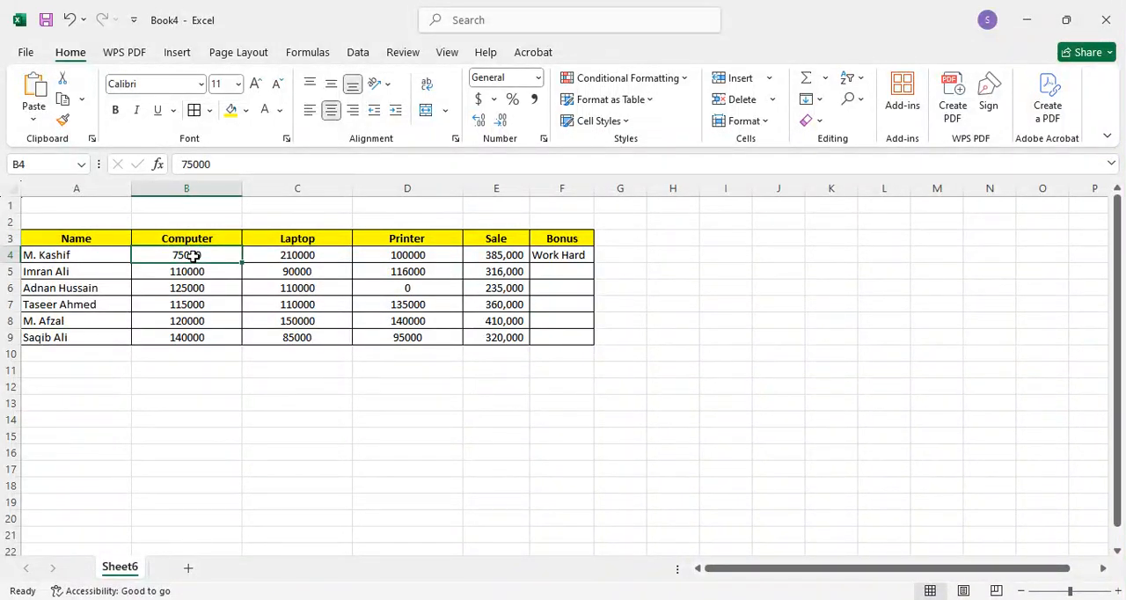
pyautogui.press('Right')
pyautogui.press('Right')
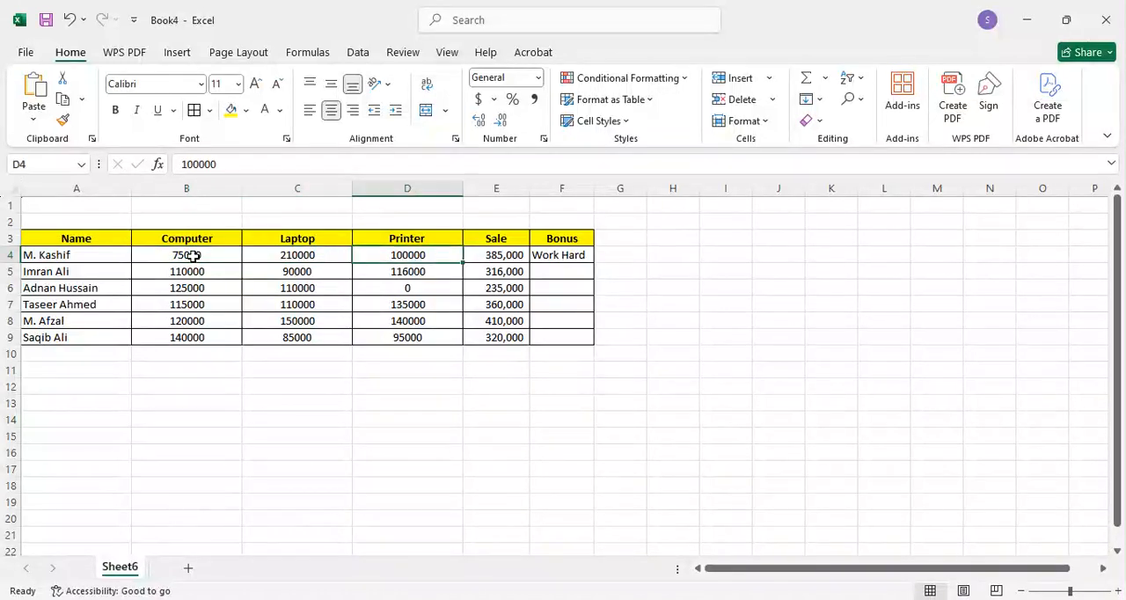
pyautogui.press('Right')
pyautogui.press('Right')
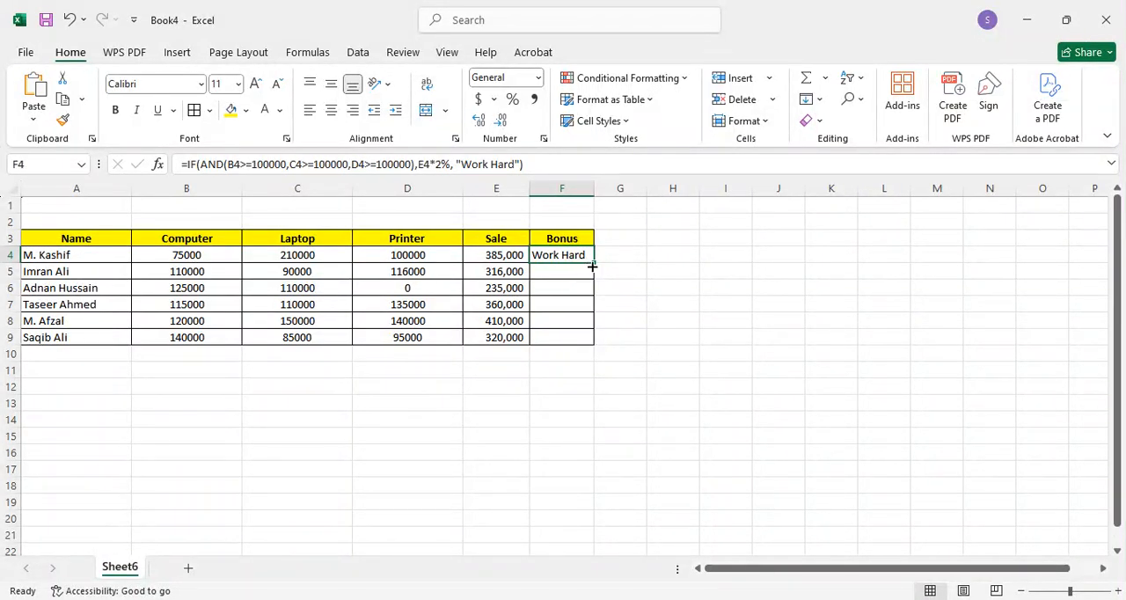
pyautogui.moveTo(599, 261); pyautogui.dragTo(597, 339)
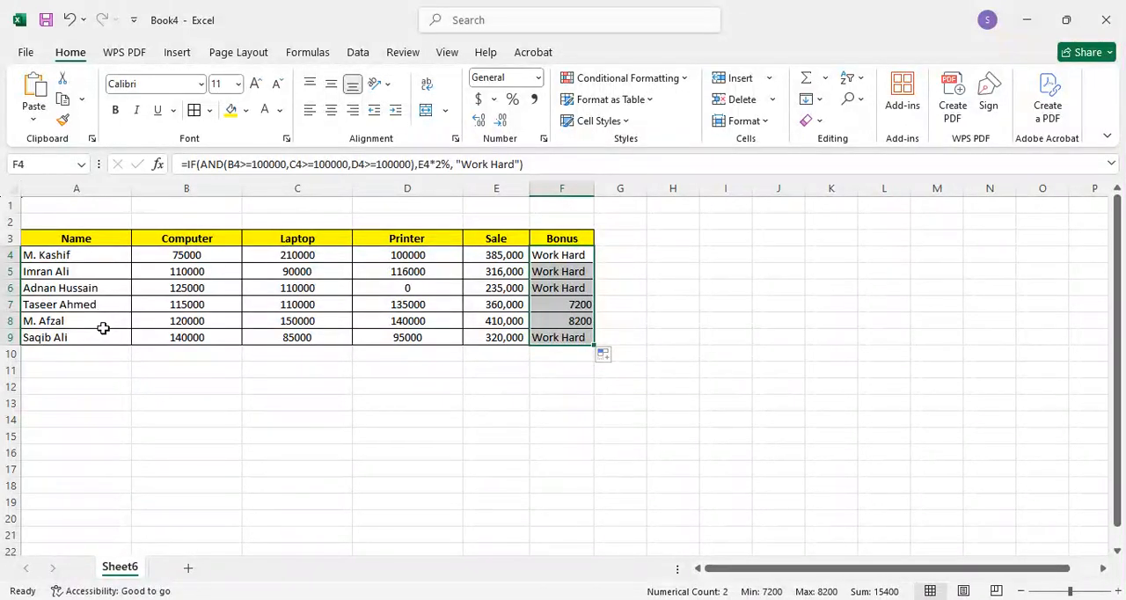
# Step: Examine the Computer, Laptop and Printer figures against the Bonus results in rows 7 and 8
pyautogui.click(570, 319)
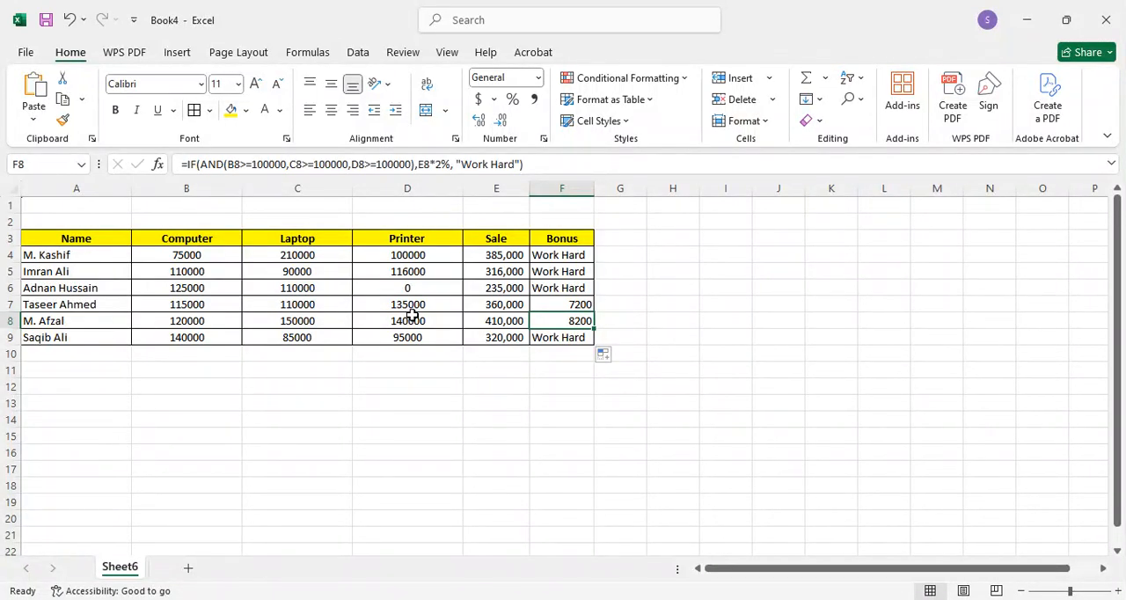
pyautogui.click(213, 308)
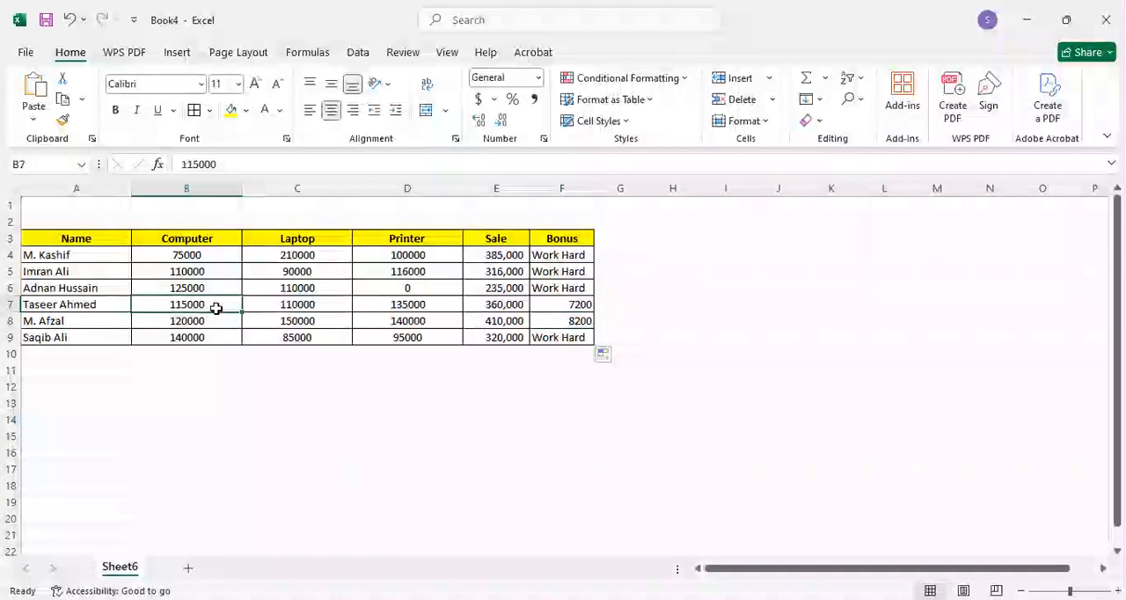
pyautogui.click(322, 306)
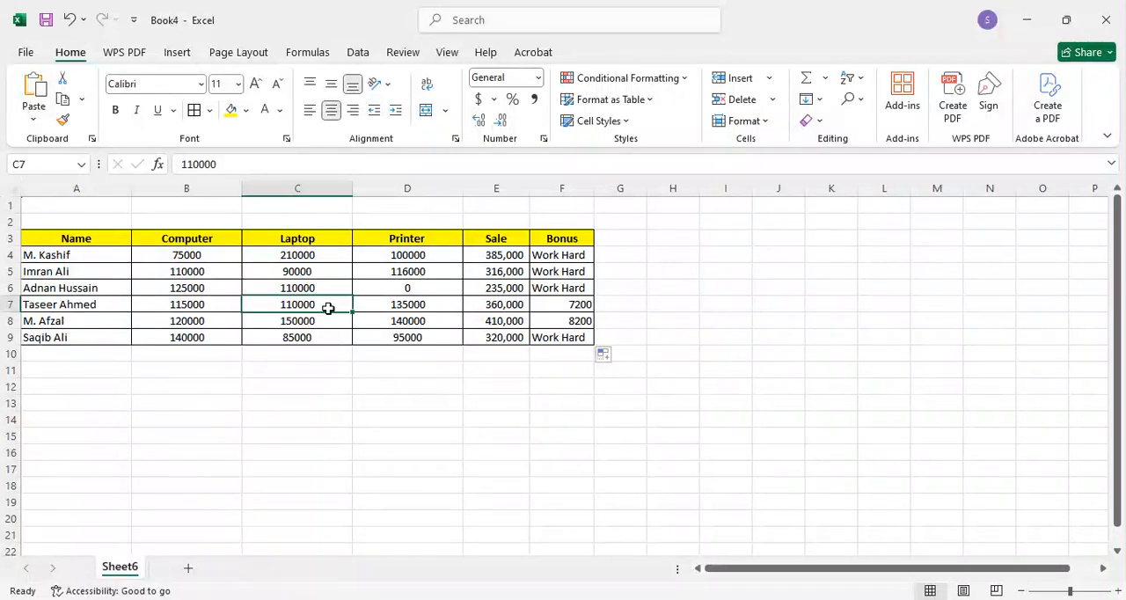
pyautogui.click(404, 304)
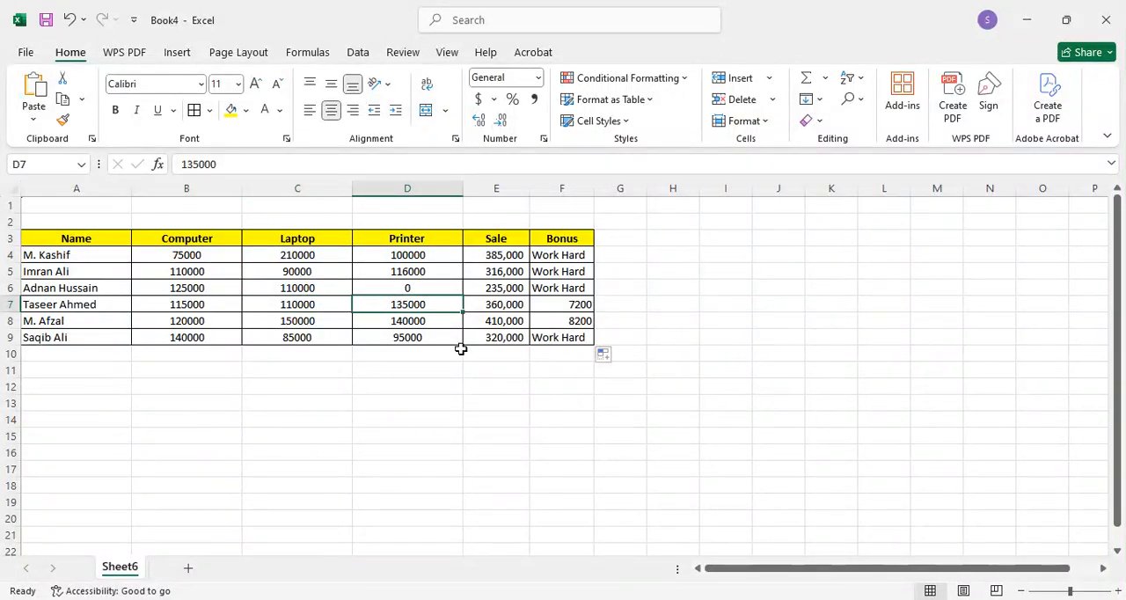
pyautogui.click(577, 306)
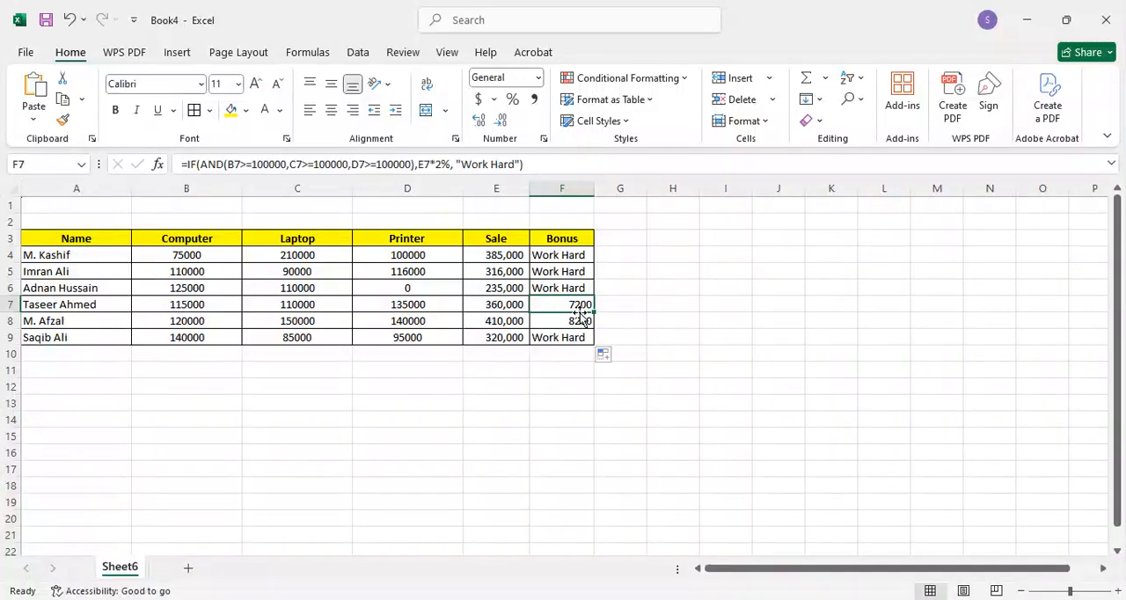
pyautogui.press('Down')
pyautogui.press('Left')
pyautogui.press('Left')
pyautogui.press('Left')
pyautogui.press('Left')
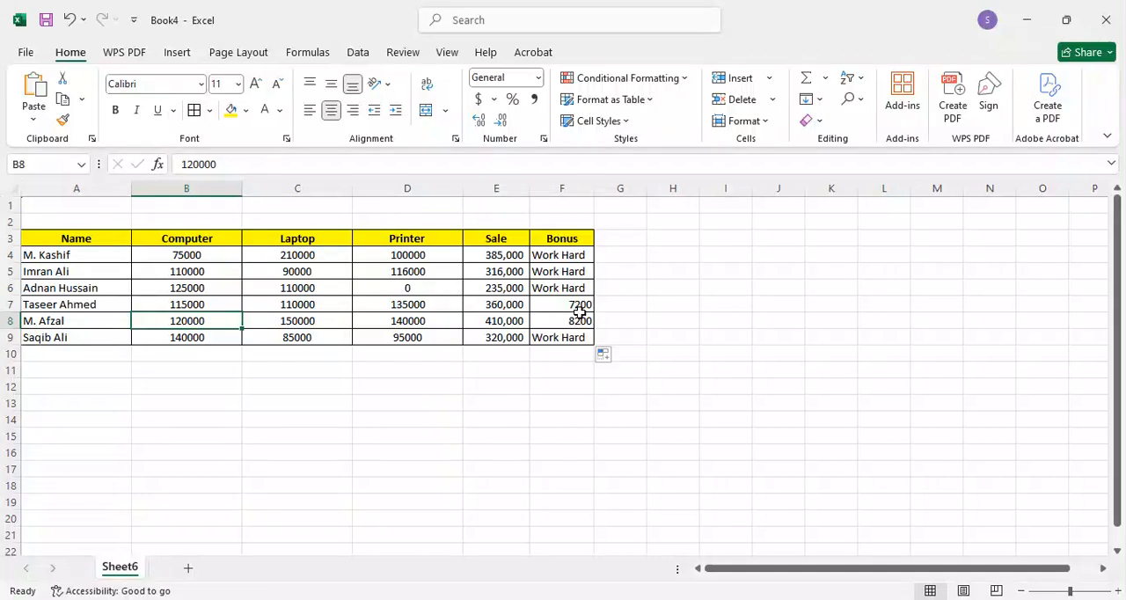
pyautogui.press('Right')
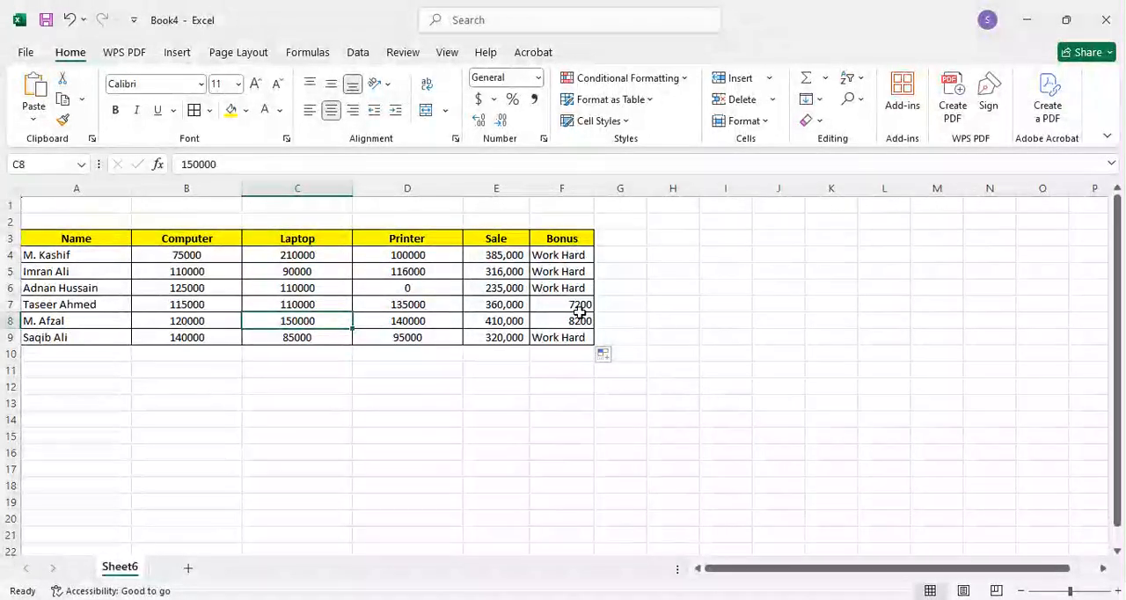
pyautogui.press('Right')
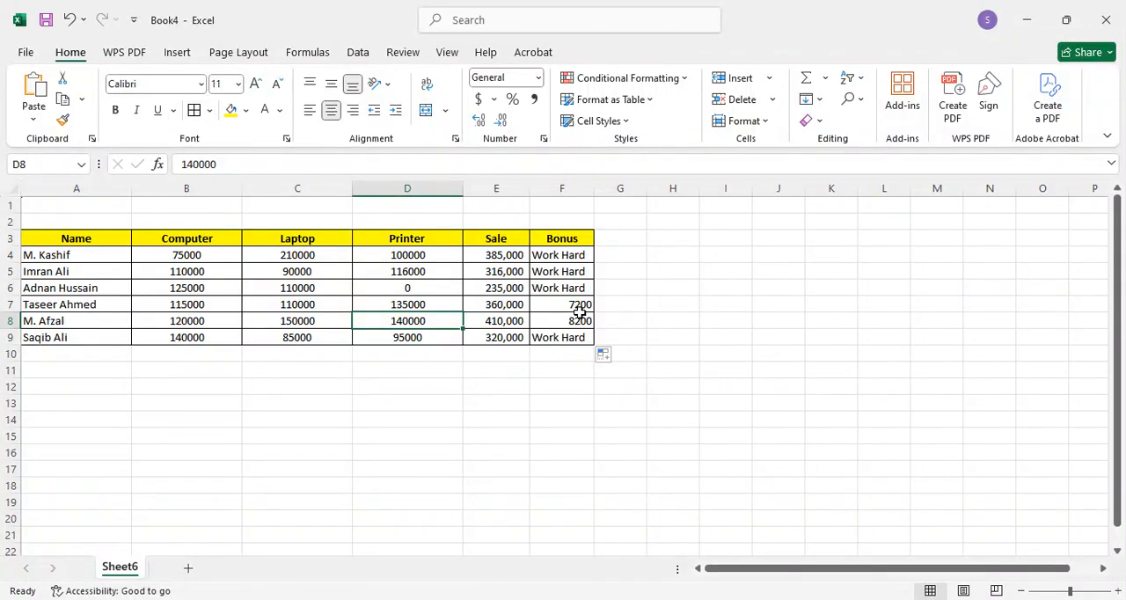
pyautogui.press('Right')
pyautogui.press('Right')
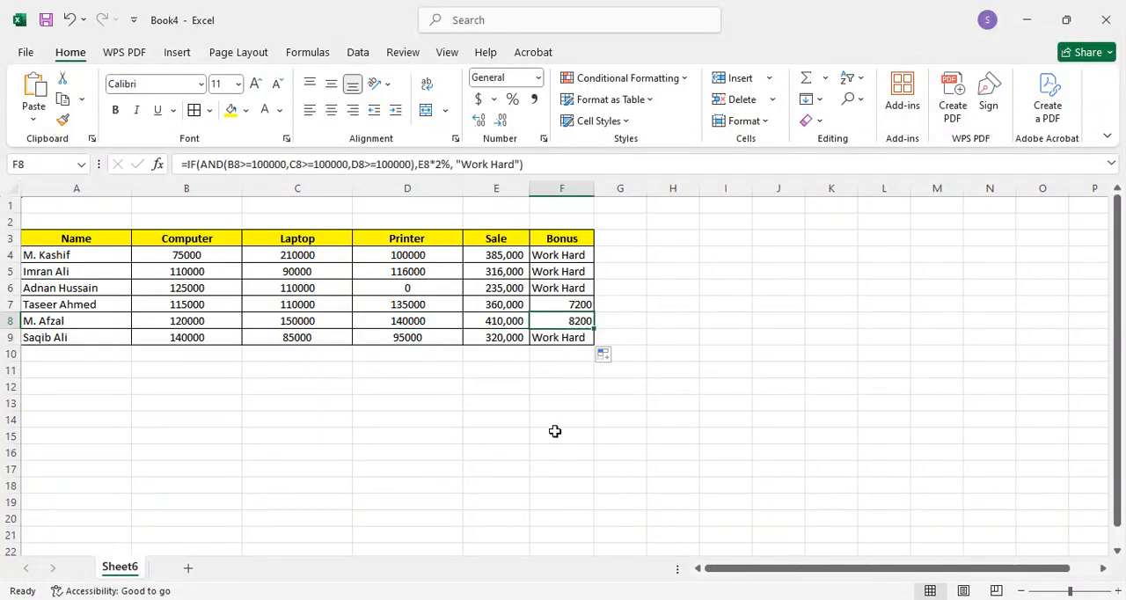
# Step: Examine the product figures and the Bonus result in row 9, and return to the formula in F4
pyautogui.press('Down')
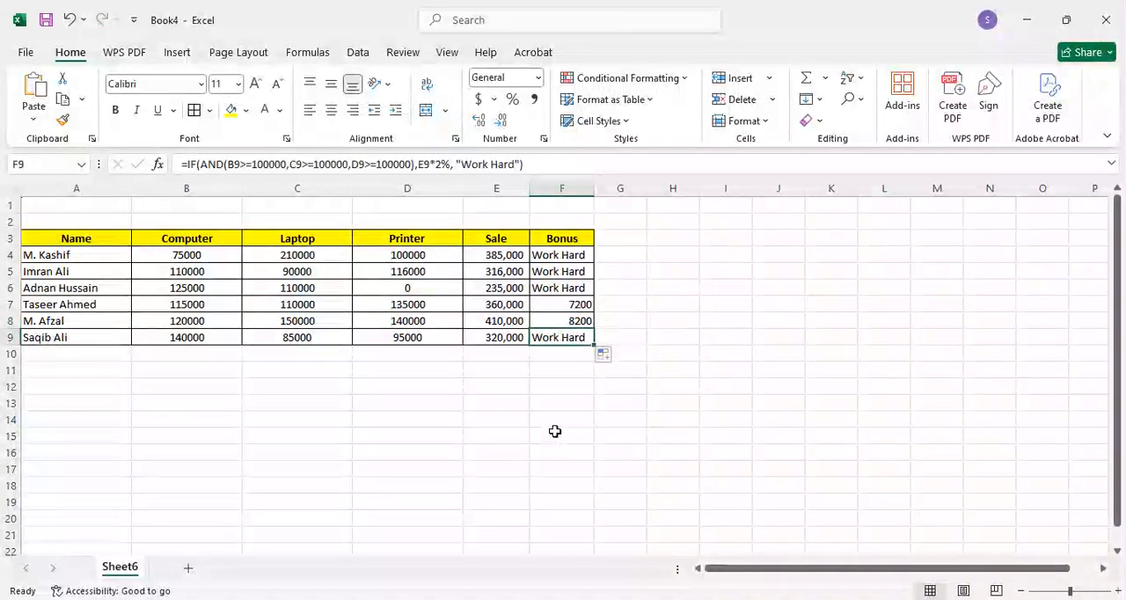
pyautogui.press('Left')
pyautogui.press('Left')
pyautogui.press('Left')
pyautogui.press('Left')
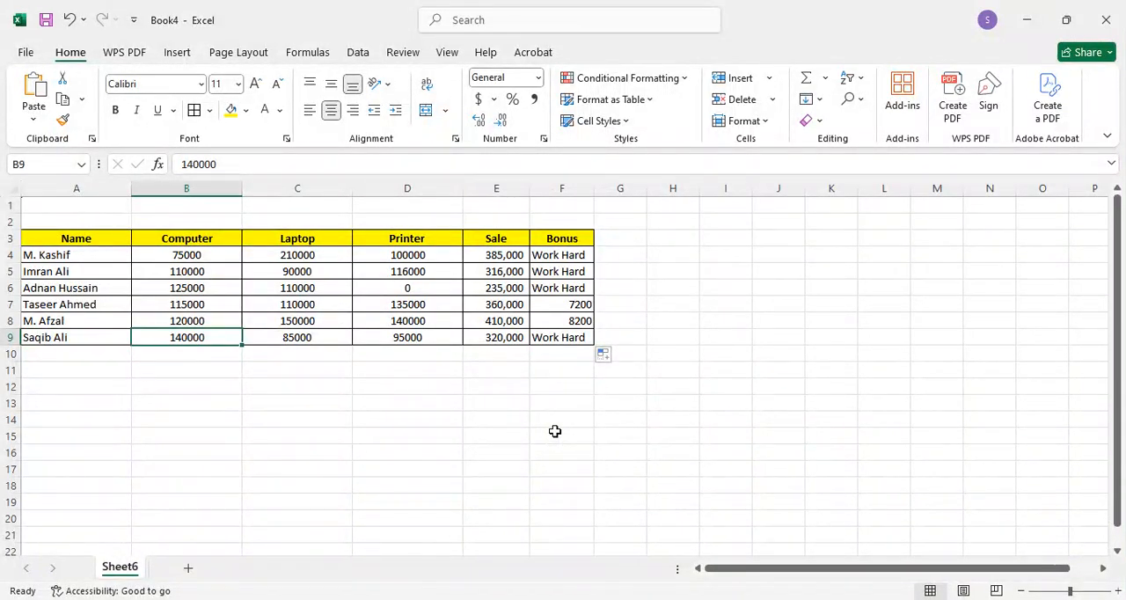
pyautogui.press('Right')
pyautogui.press('Right')
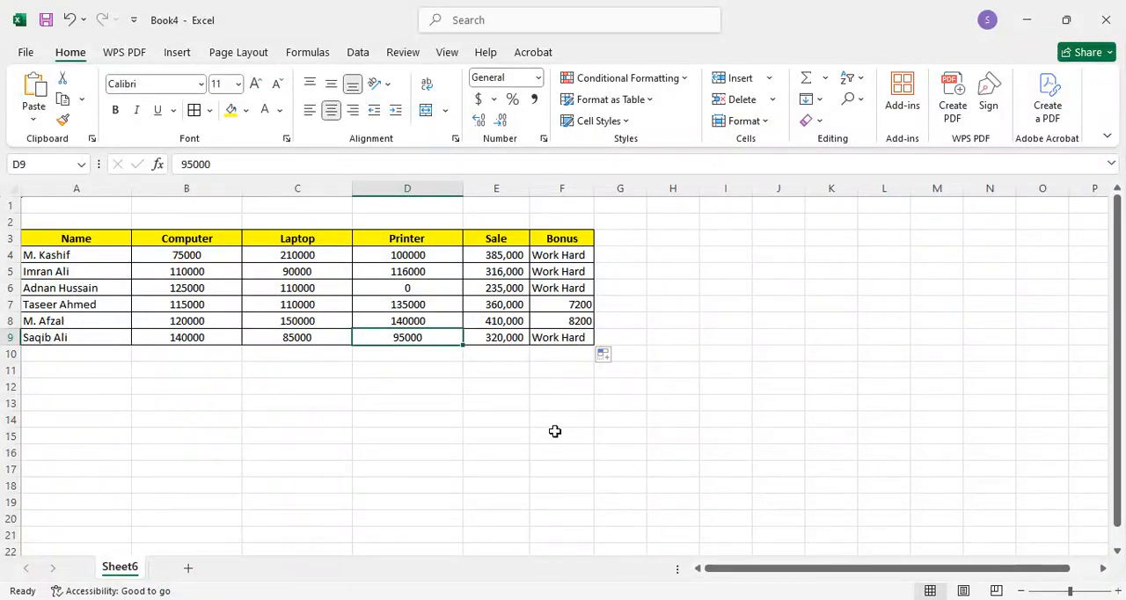
pyautogui.press('pagedown')
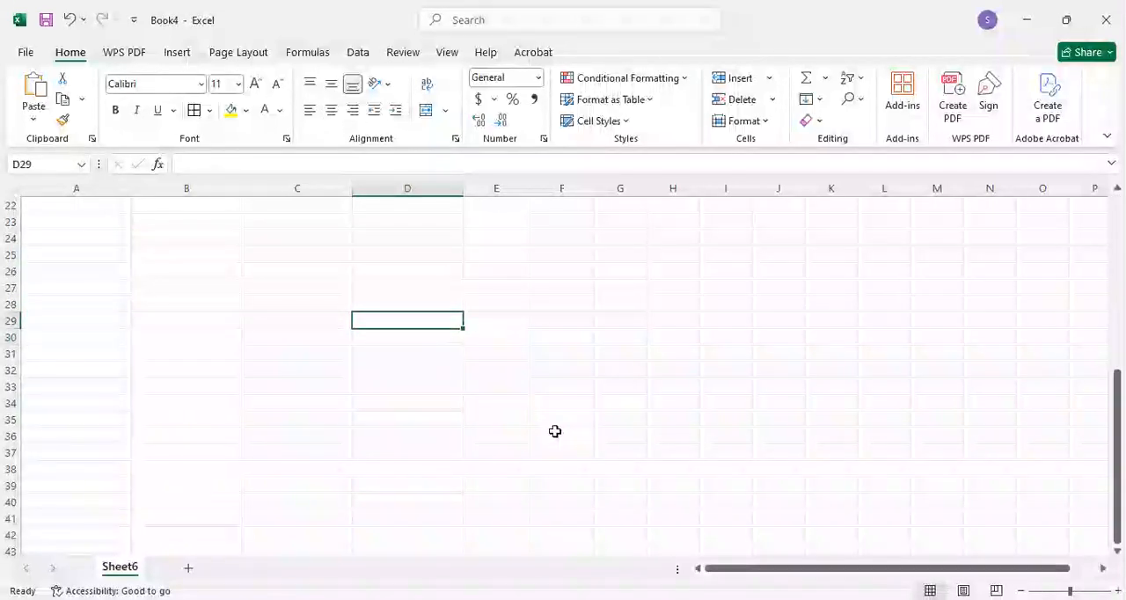
pyautogui.press('pageup')
pyautogui.press('Up')
pyautogui.press('Up')
pyautogui.press('Up')
pyautogui.press('Up')
pyautogui.press('Up')
pyautogui.press('Up')
pyautogui.press('Up')
pyautogui.press('Up')
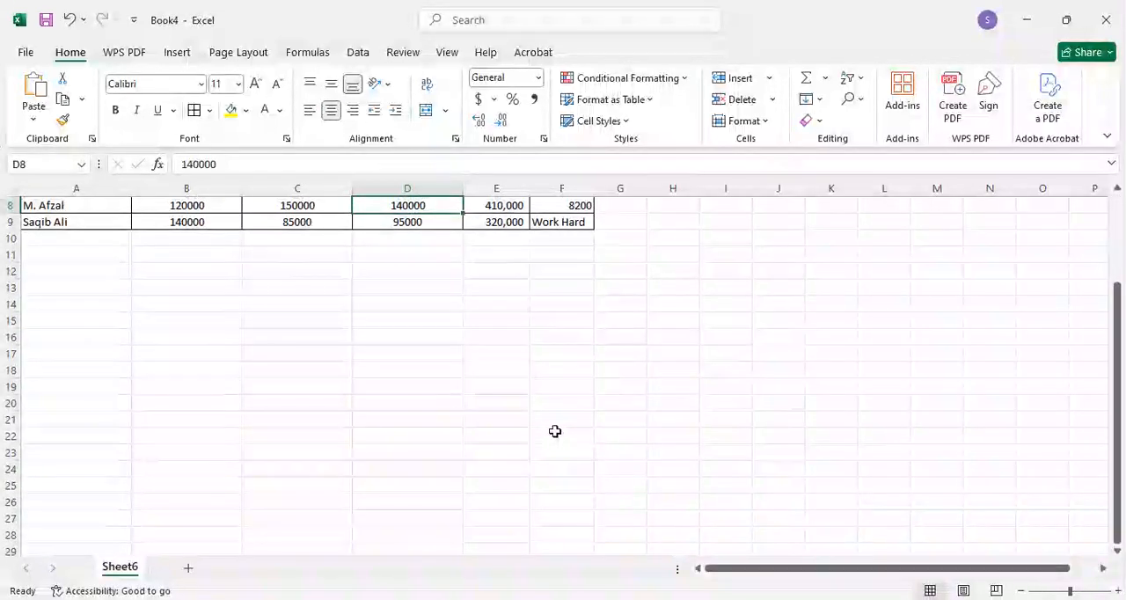
pyautogui.press('Down')
pyautogui.press('Down')
pyautogui.press('Down')
pyautogui.press('Down')
pyautogui.press('Down')
pyautogui.press('Down')
pyautogui.press('Down')
pyautogui.press('Down')
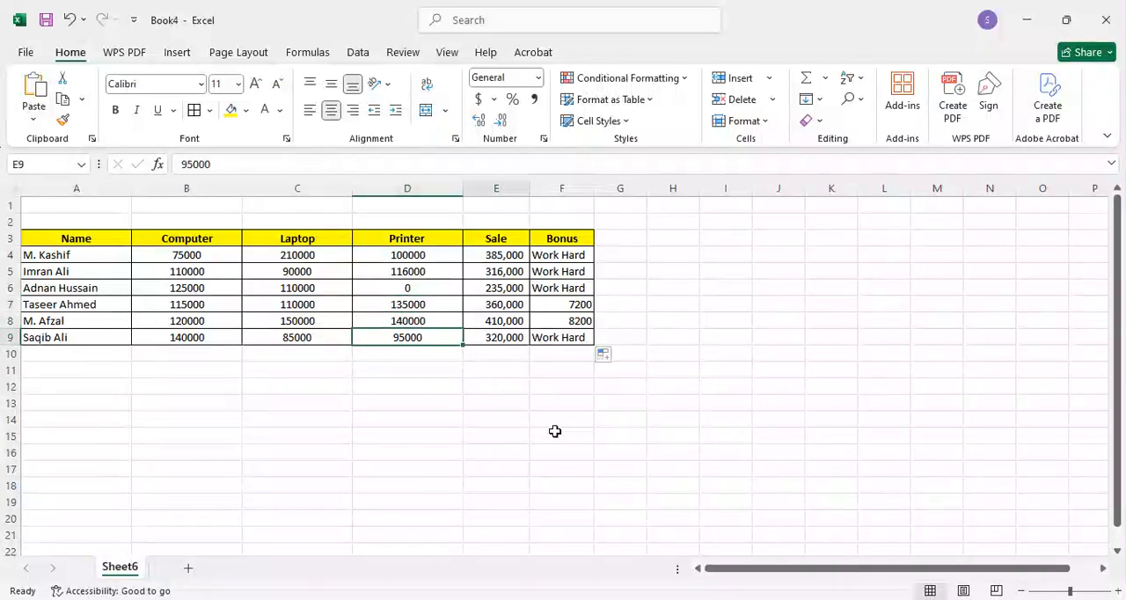
pyautogui.press('Right')
pyautogui.press('Right')
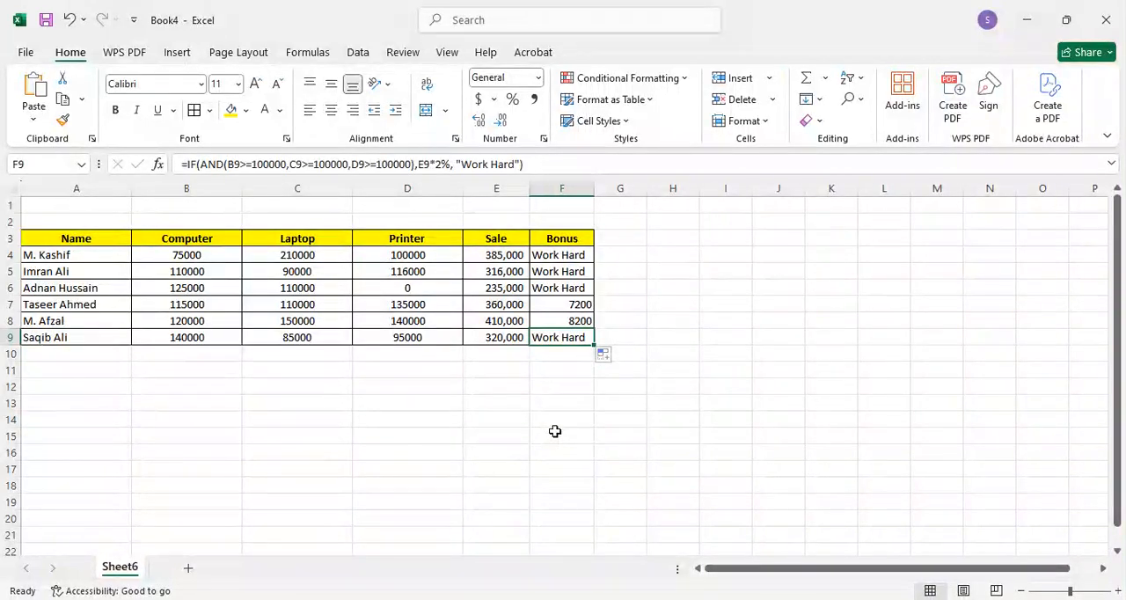
pyautogui.press('Up')
pyautogui.press('Up')
pyautogui.press('Up')
pyautogui.press('Up')
pyautogui.press('Up')
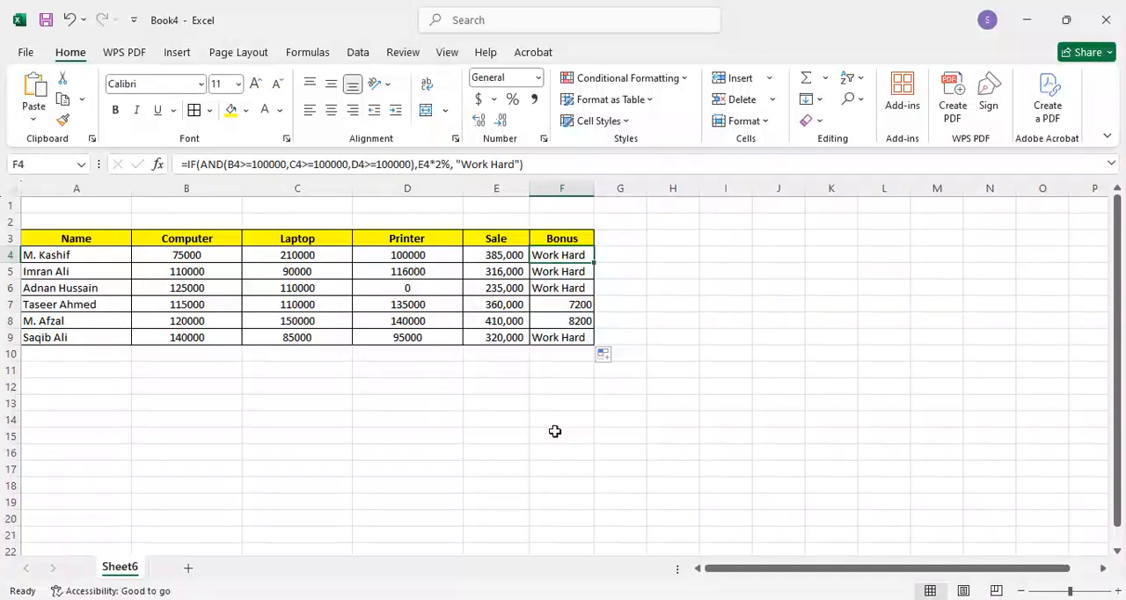